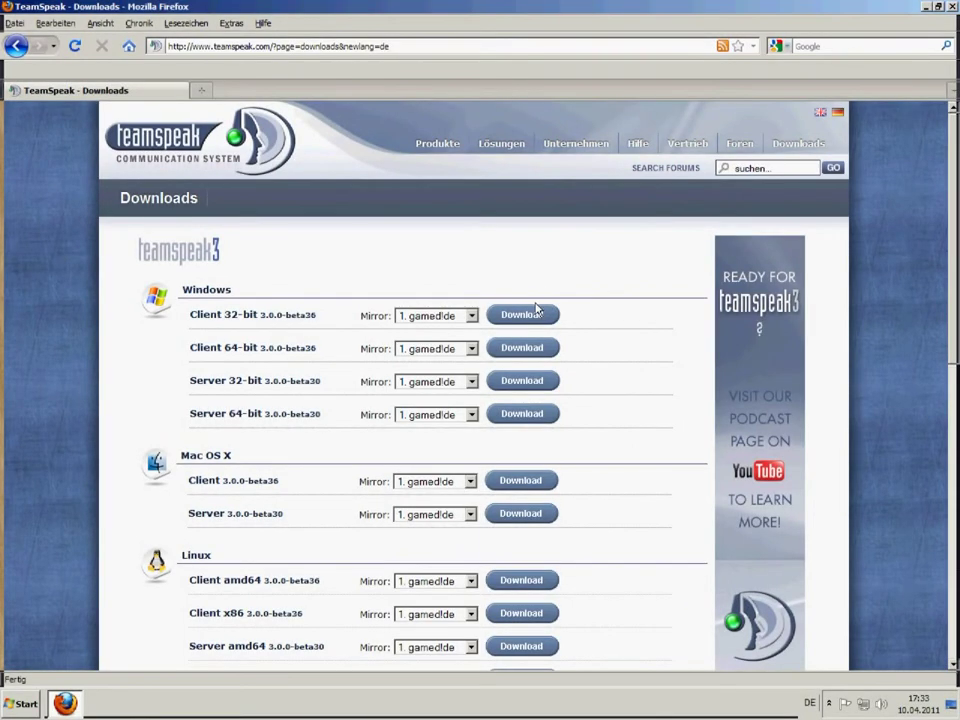
# - Download the Windows 32-bit TeamSpeak 3 client, accepting the license agreement and saving the installer file
pyautogui.click(535, 312)
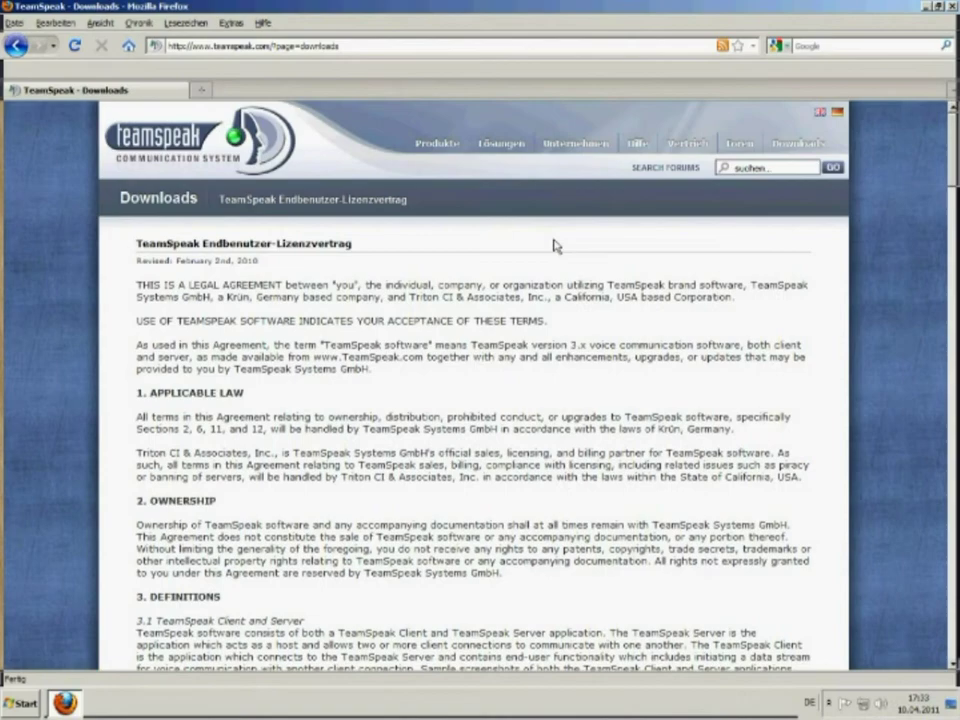
pyautogui.scroll(-20, 556, 246)
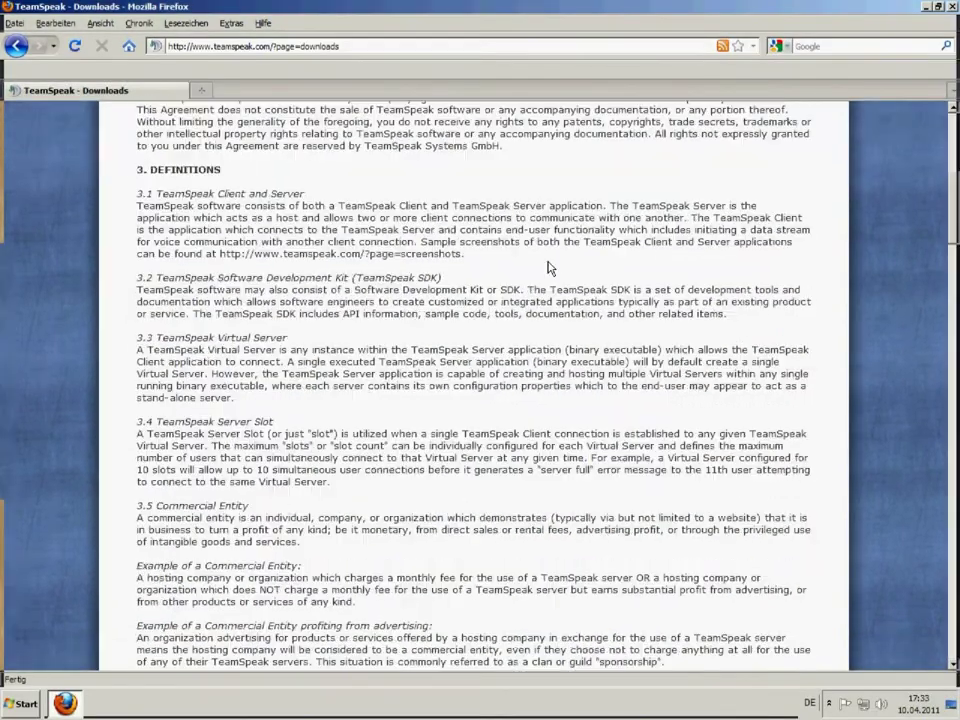
pyautogui.scroll(-15, 452, 343)
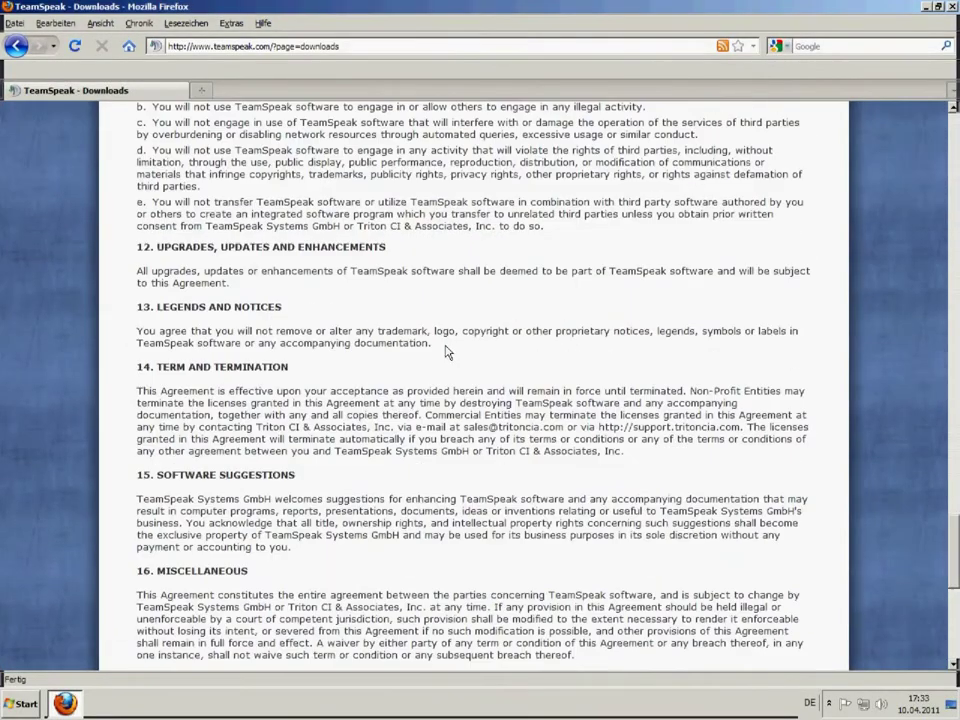
pyautogui.click(390, 405)
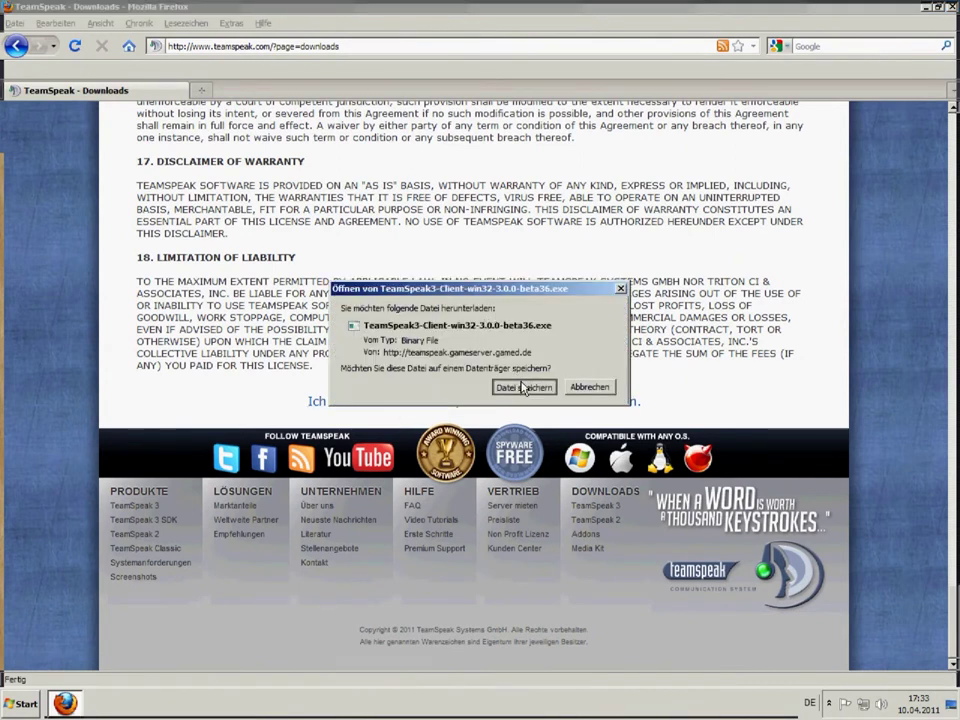
pyautogui.click(522, 388)
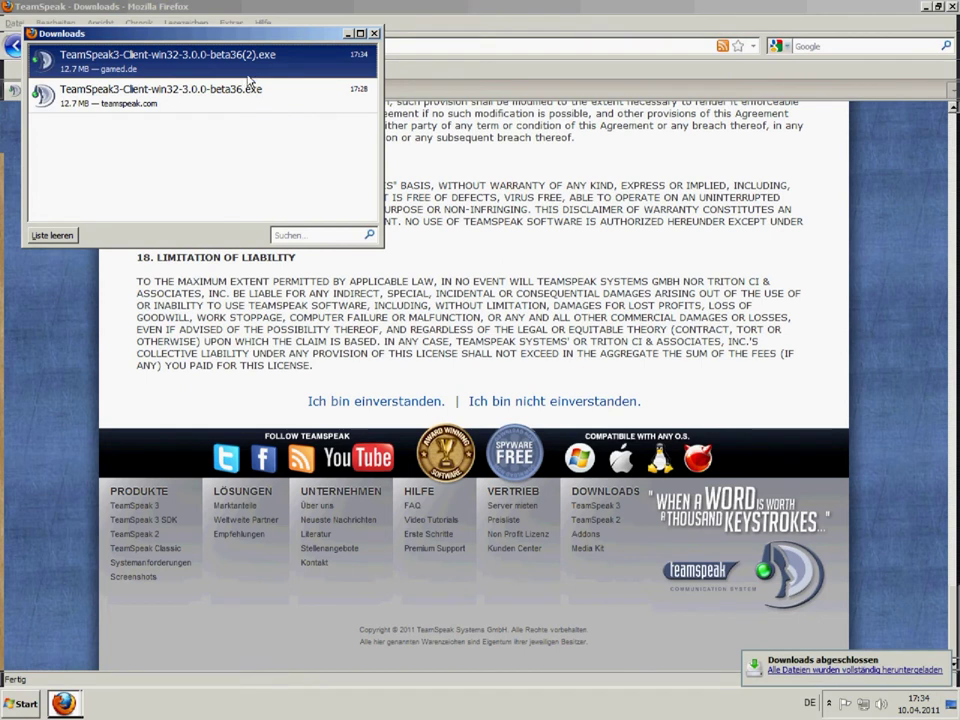
# - Run the downloaded installer and install the client for all users with the default folders, finishing setup and closing the download list
pyautogui.doubleClick(190, 55)
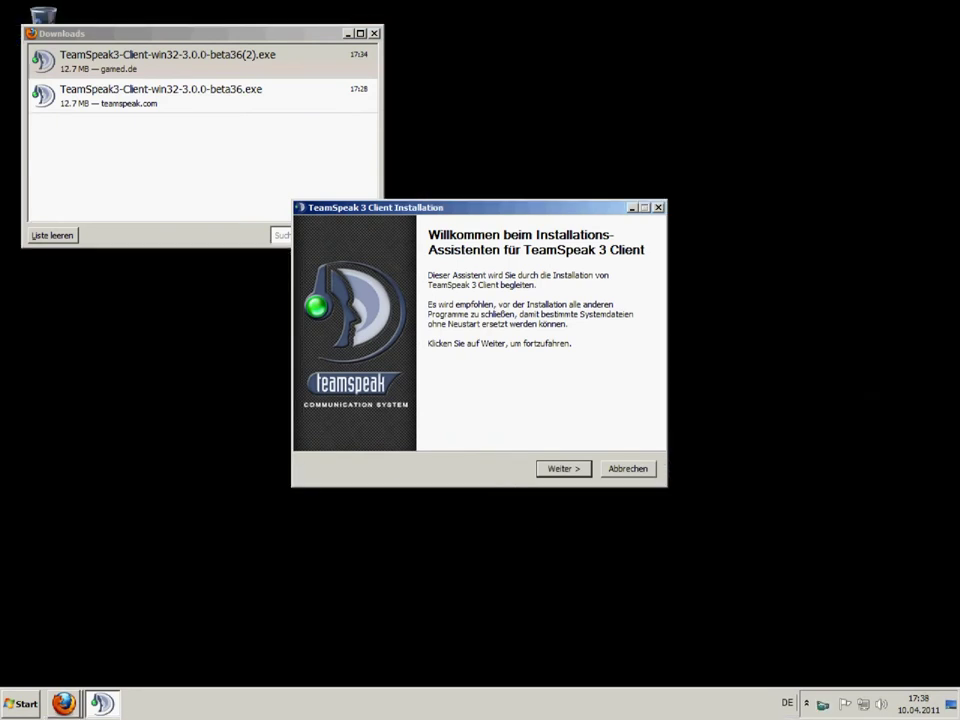
pyautogui.press('Return')
pyautogui.press('Return')
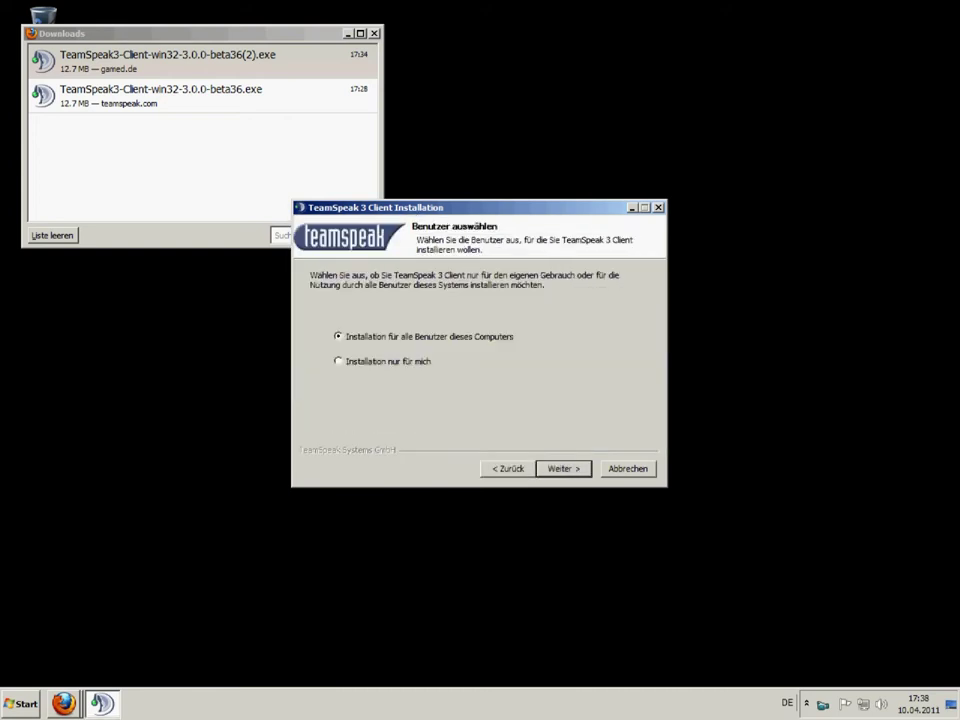
pyautogui.press('Return')
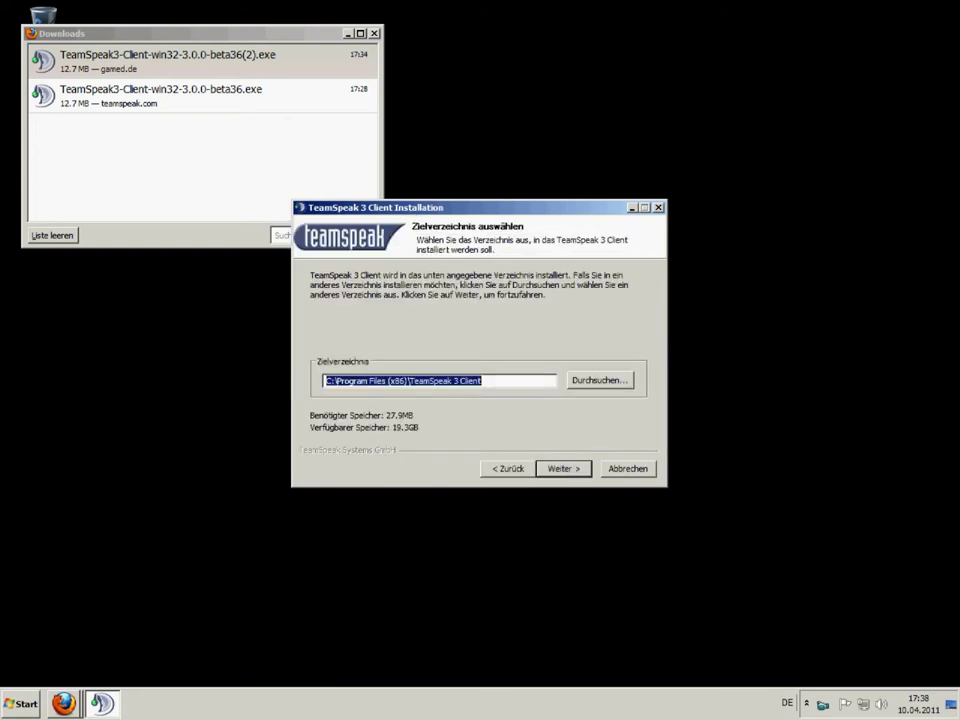
pyautogui.press('Return')
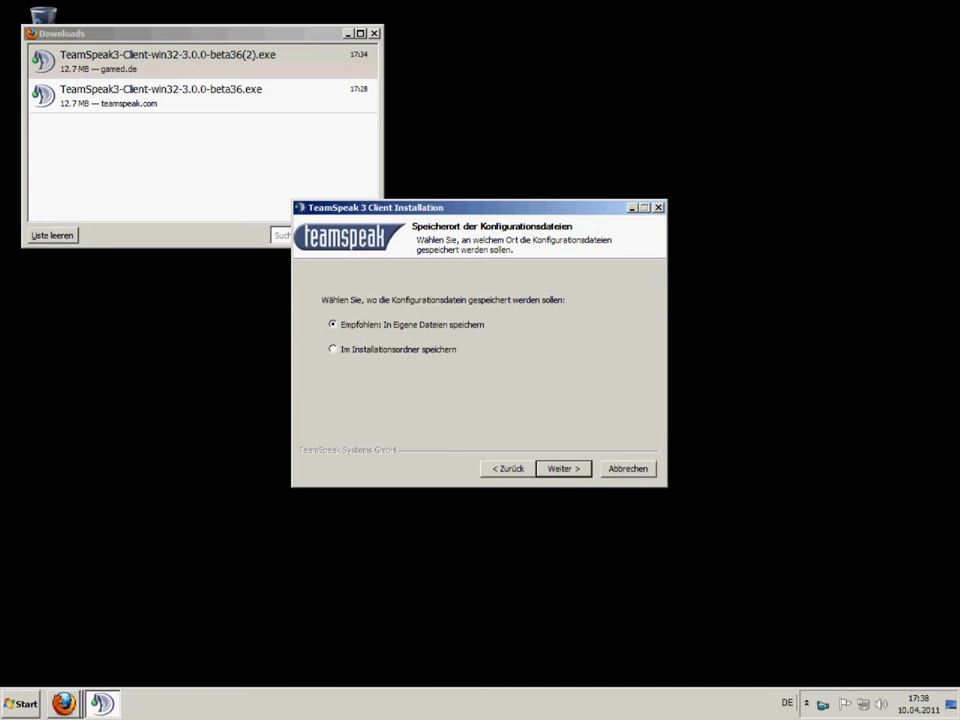
pyautogui.press('Return')
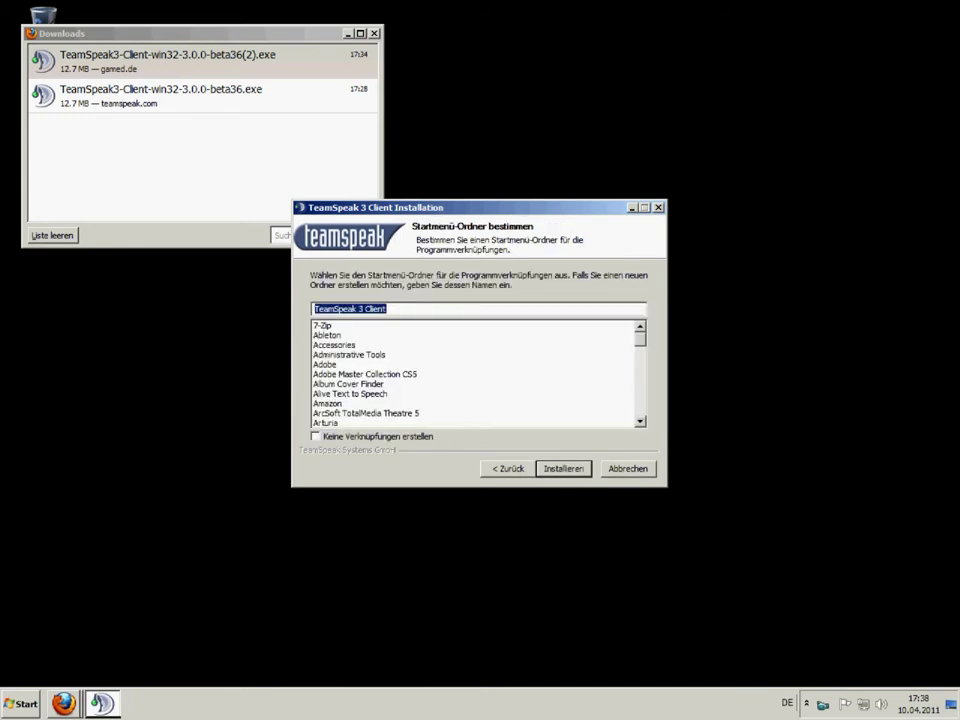
pyautogui.press('Return')
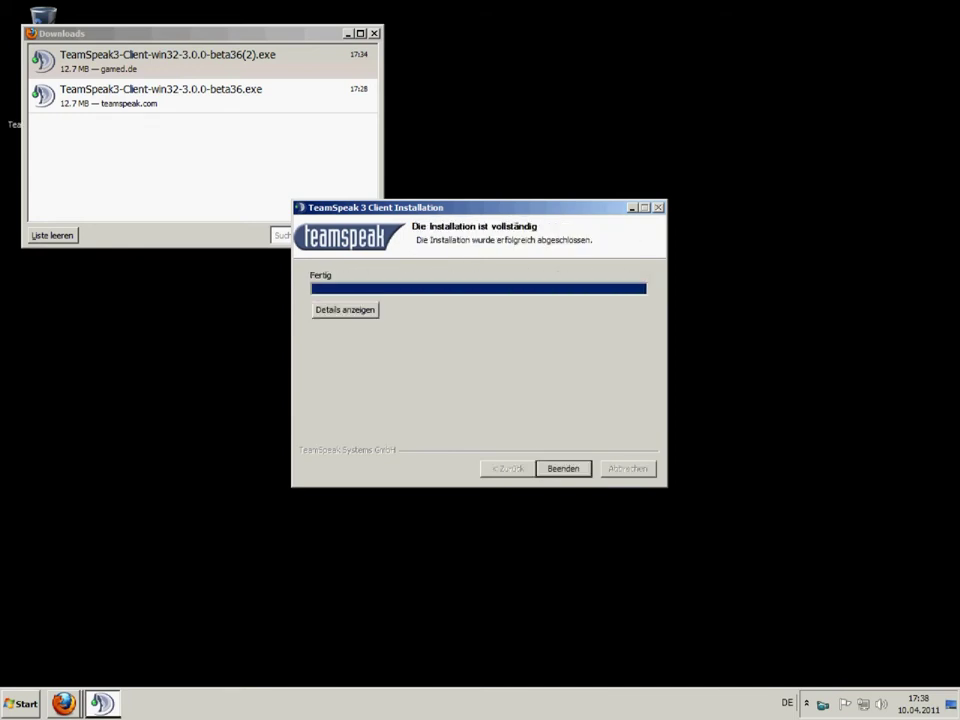
pyautogui.click(573, 468)
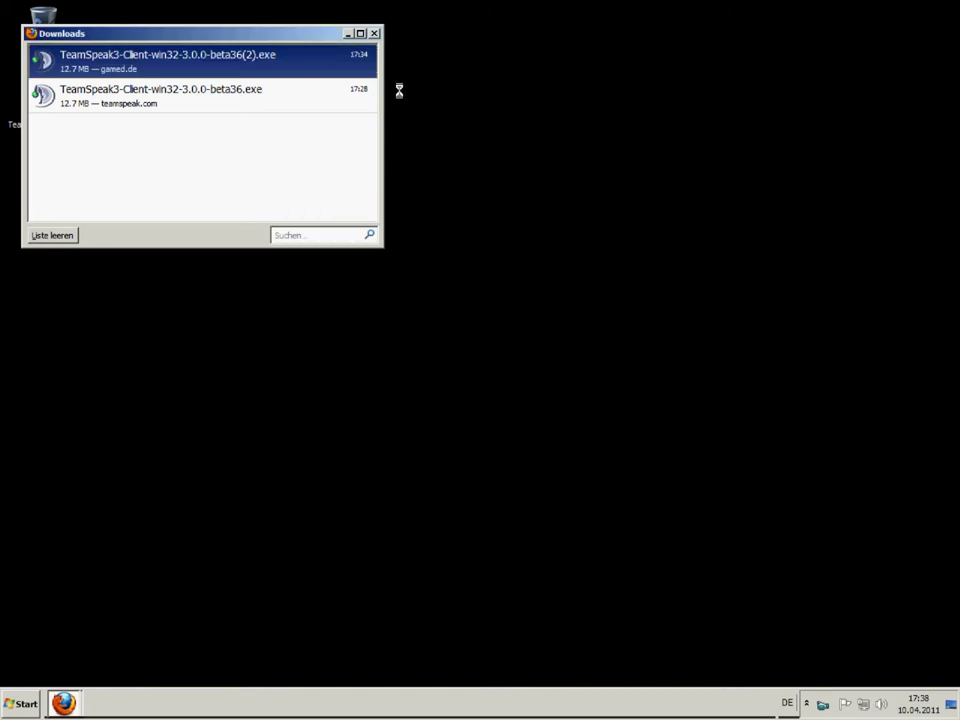
pyautogui.click(375, 34)
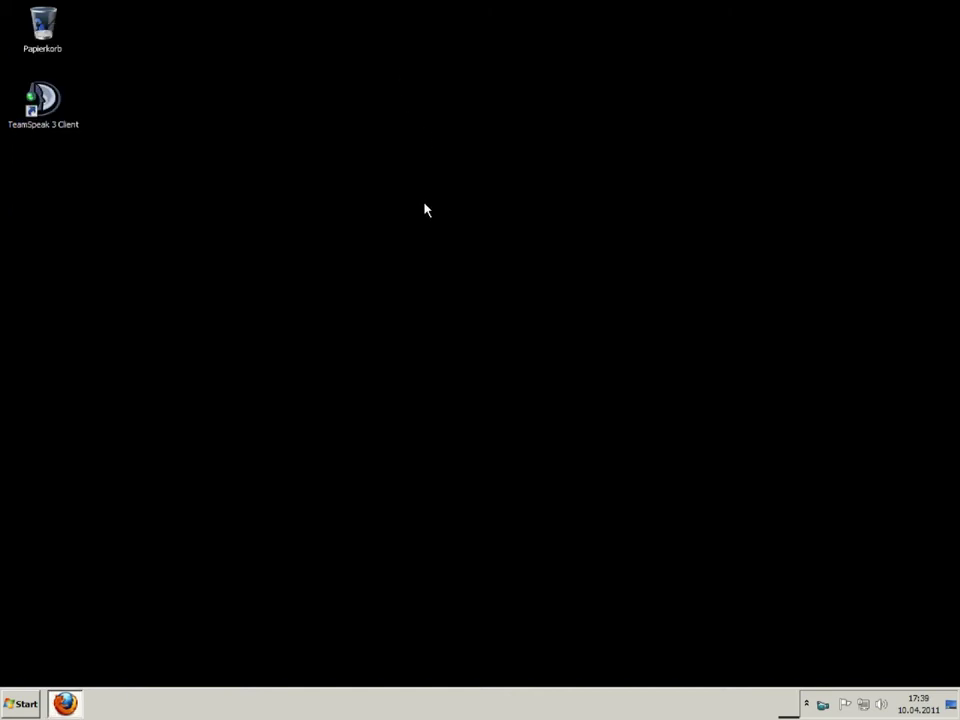
# - Launch the TeamSpeak 3 Client and set the nickname to "benutzer" in the setup assistant
pyautogui.doubleClick(45, 100)
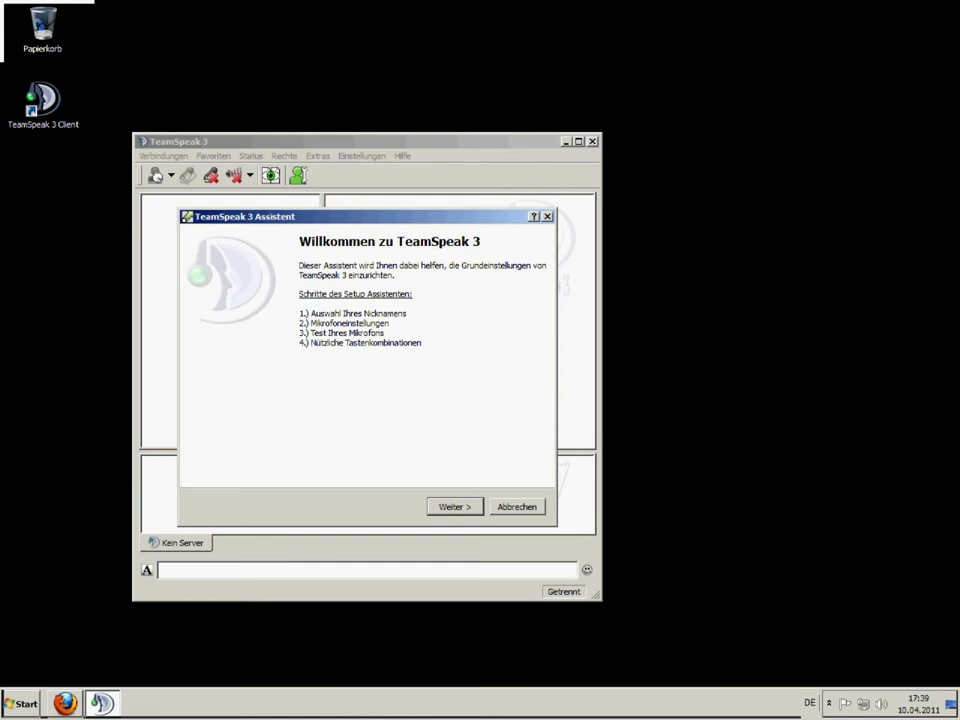
pyautogui.press('Return')
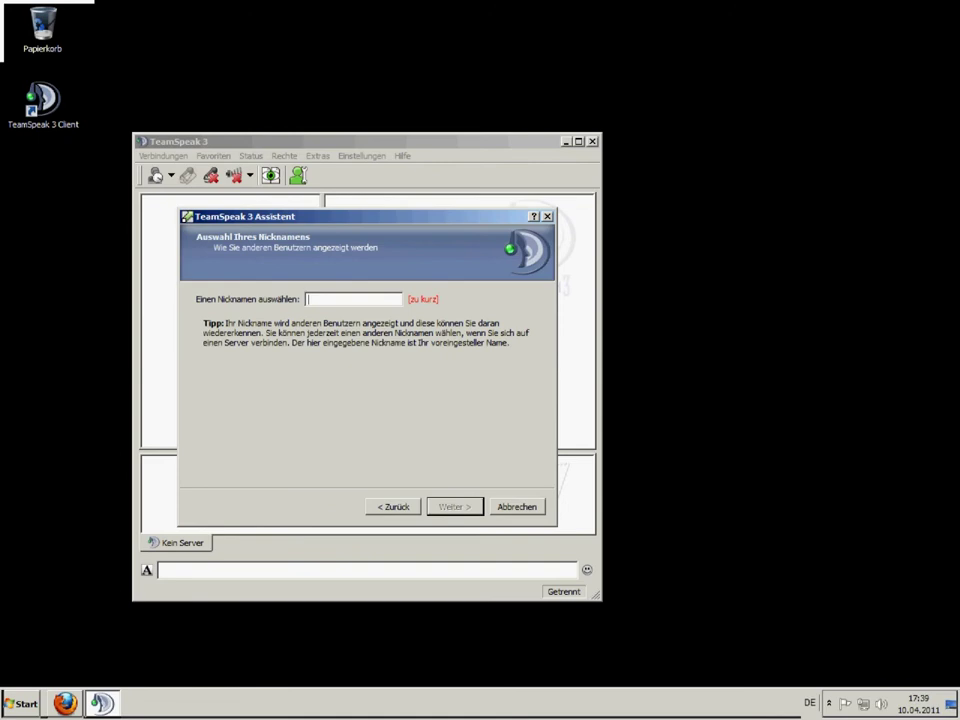
pyautogui.write('benutzer')
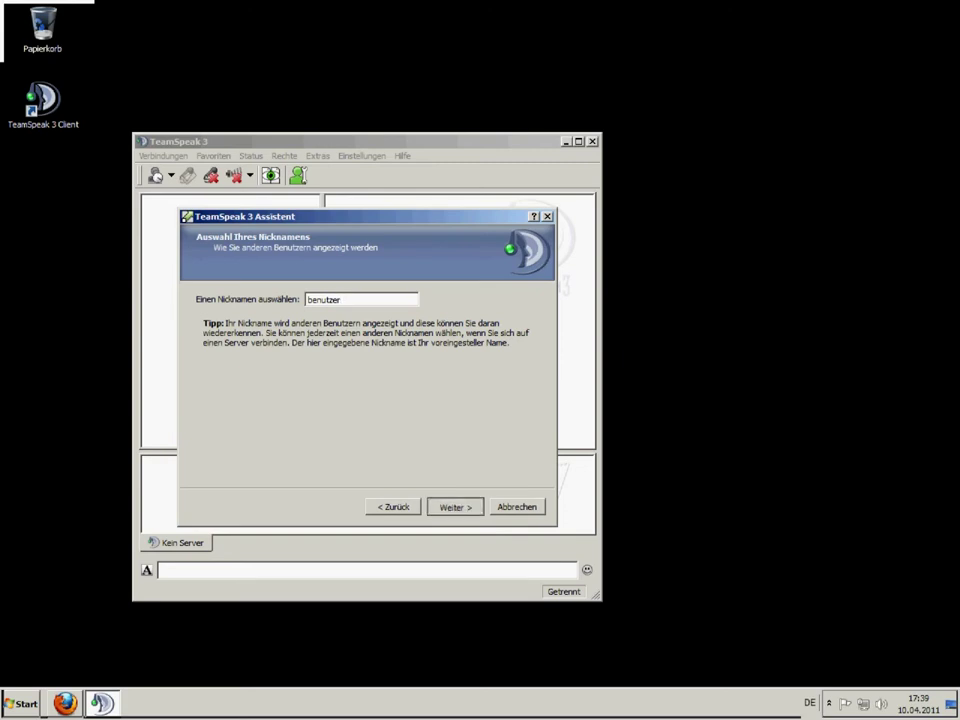
pyautogui.press('Return')
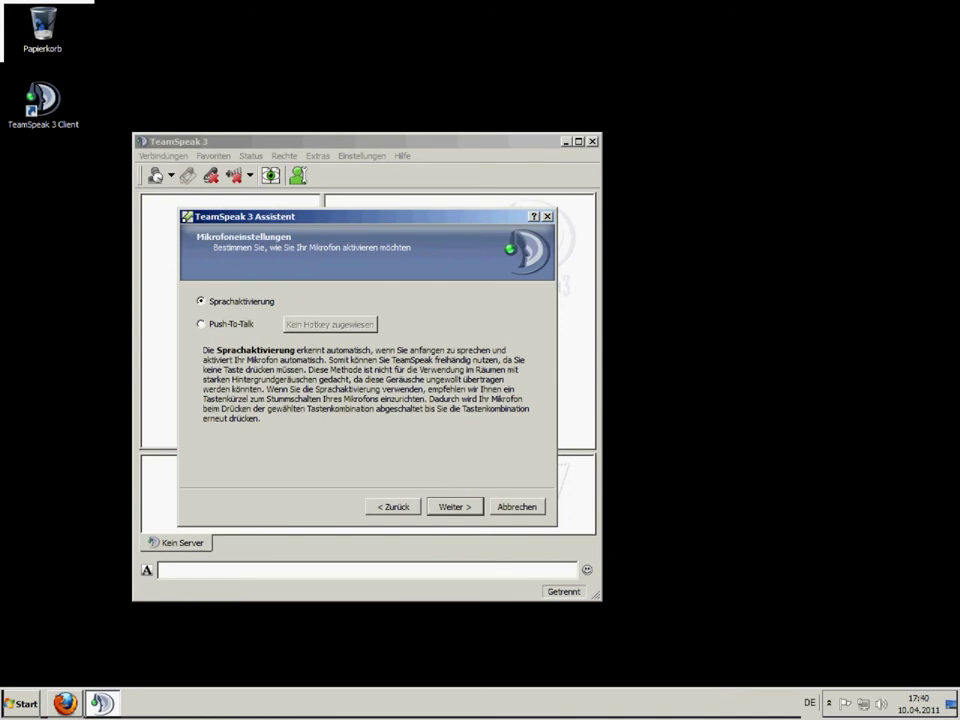
# - Choose Push-To-Talk microphone activation with the right Ctrl key (STRG-RECHTS) as hotkey and test it
pyautogui.click(201, 324)
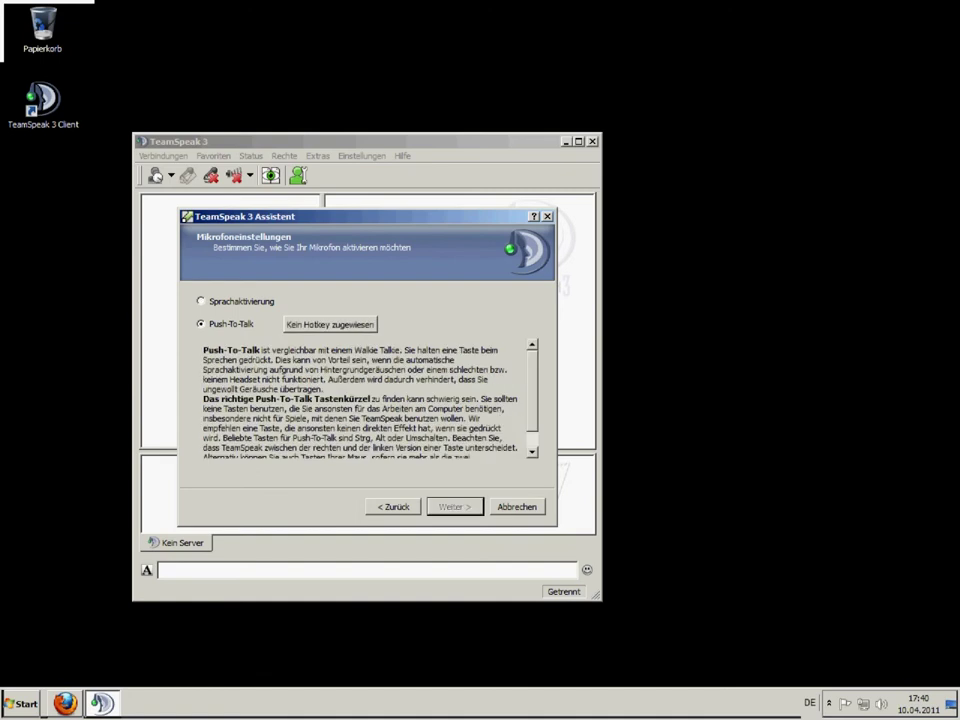
pyautogui.press('Up')
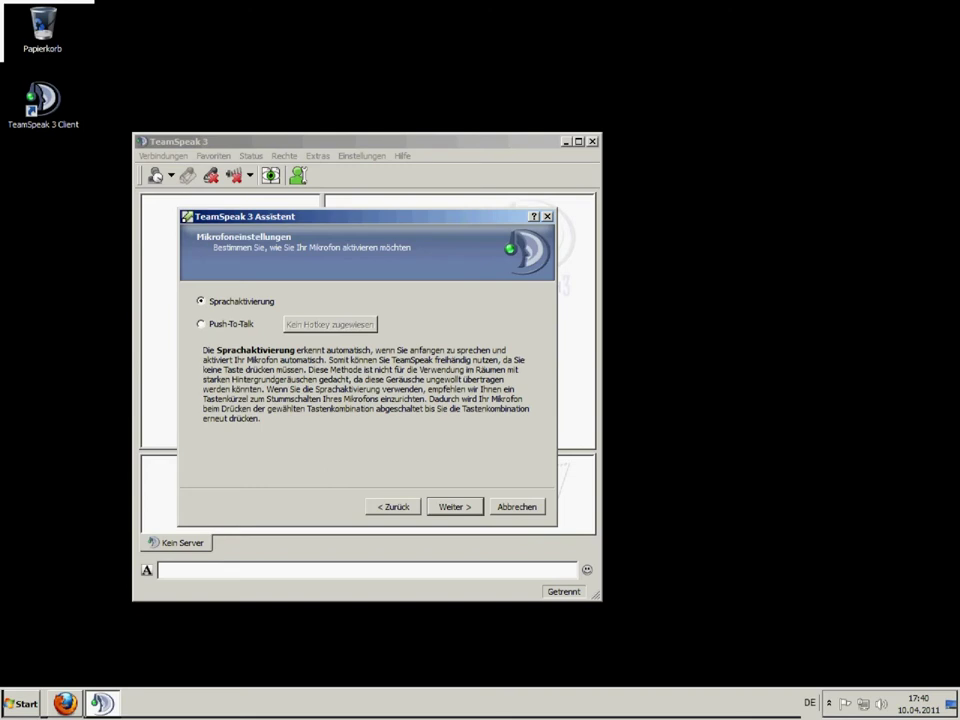
pyautogui.click(202, 324)
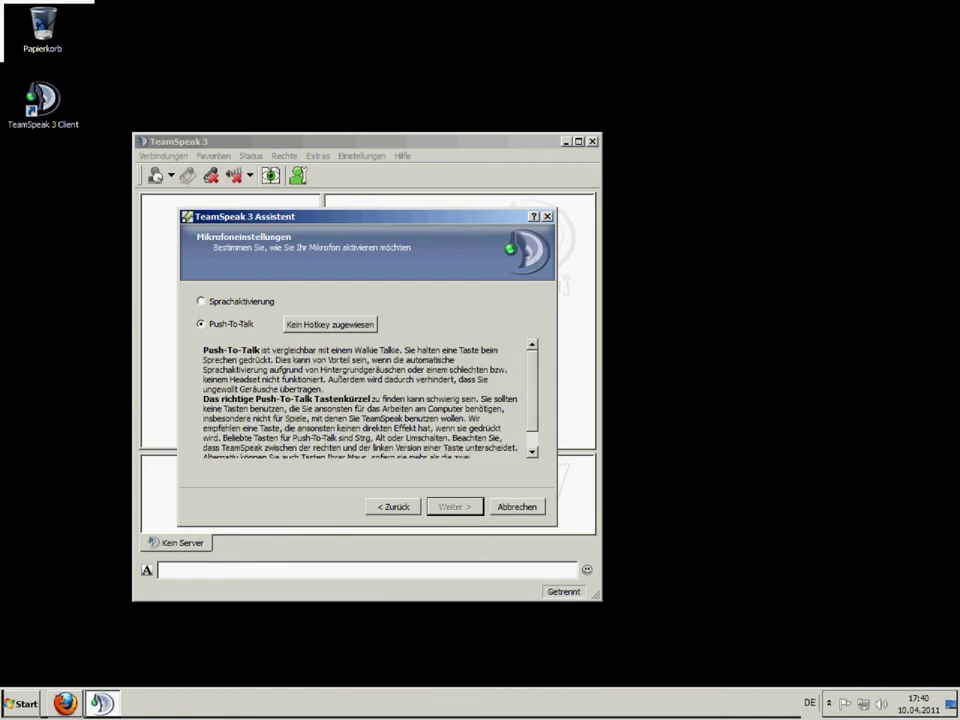
pyautogui.click(330, 324)
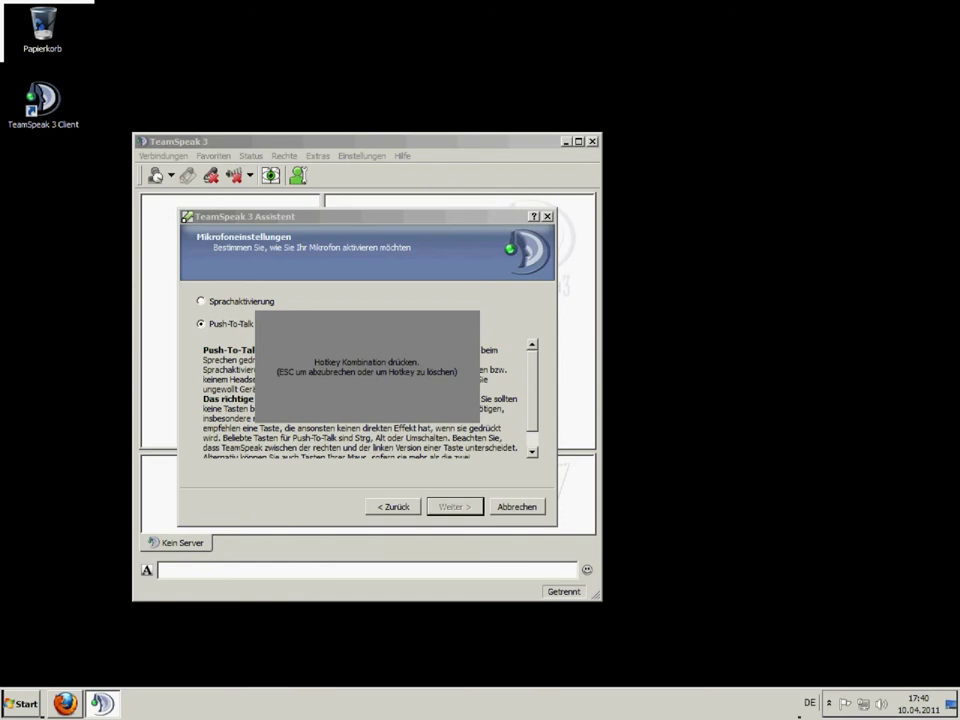
pyautogui.press('Control_R')
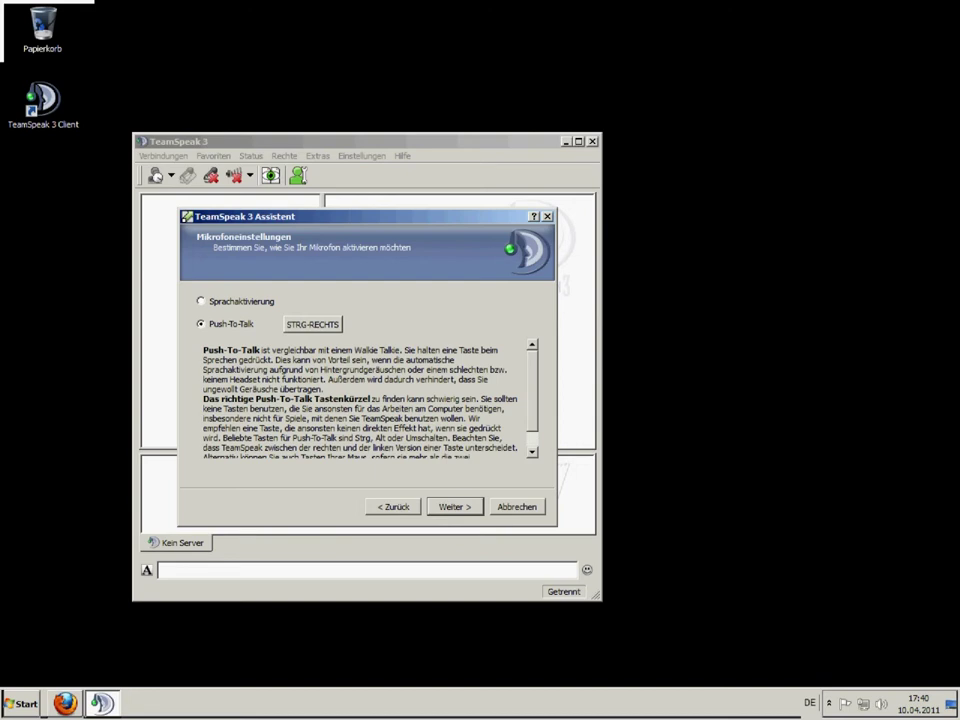
pyautogui.click(455, 507)
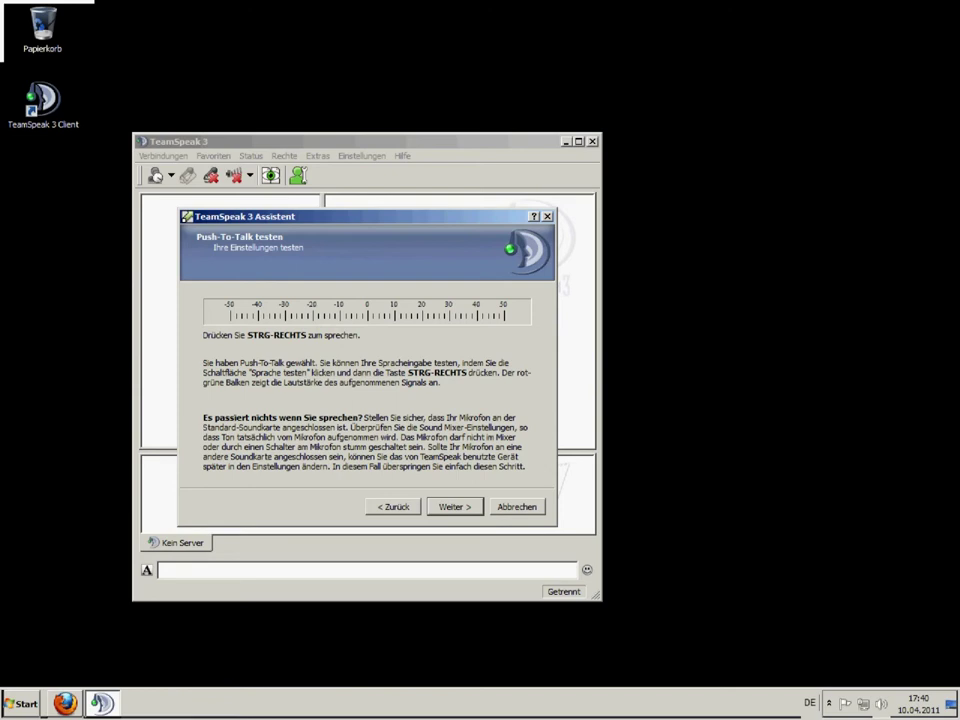
pyautogui.press('Control_R')
pyautogui.press('Return')
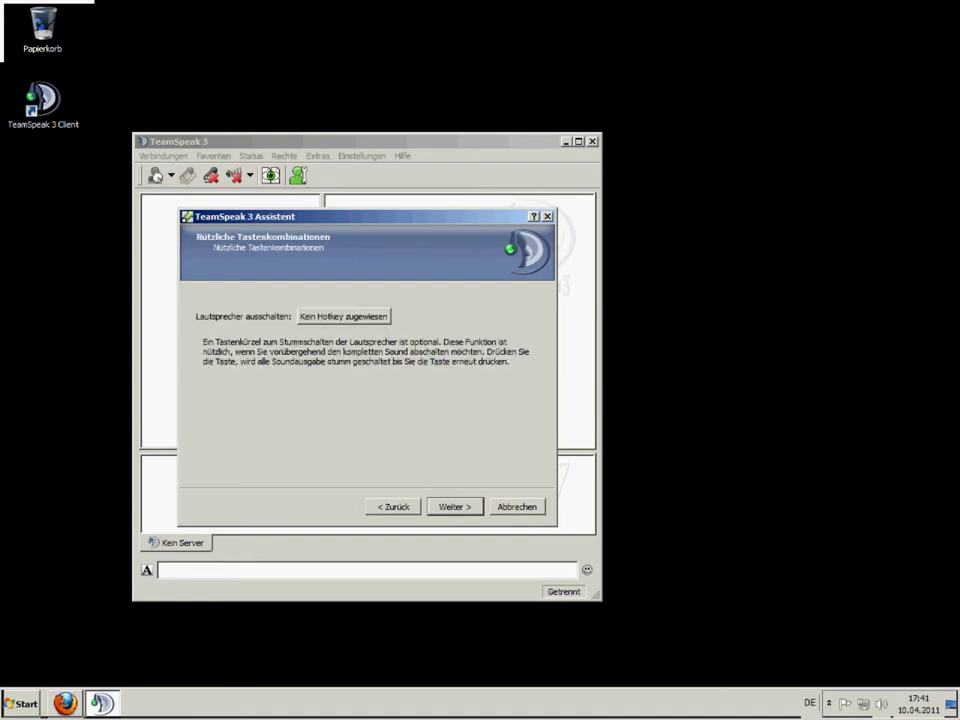
# - Assign ALT GR as the hotkey for muting the speakers and complete the setup assistant
pyautogui.click(343, 316)
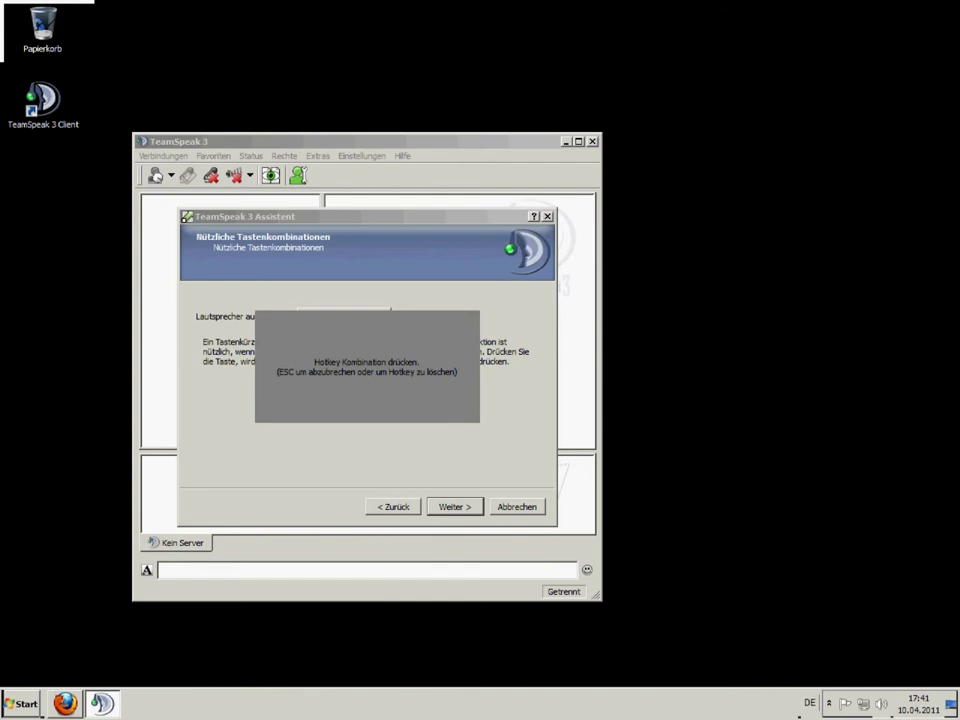
pyautogui.press('ISO_Level3_Shift')
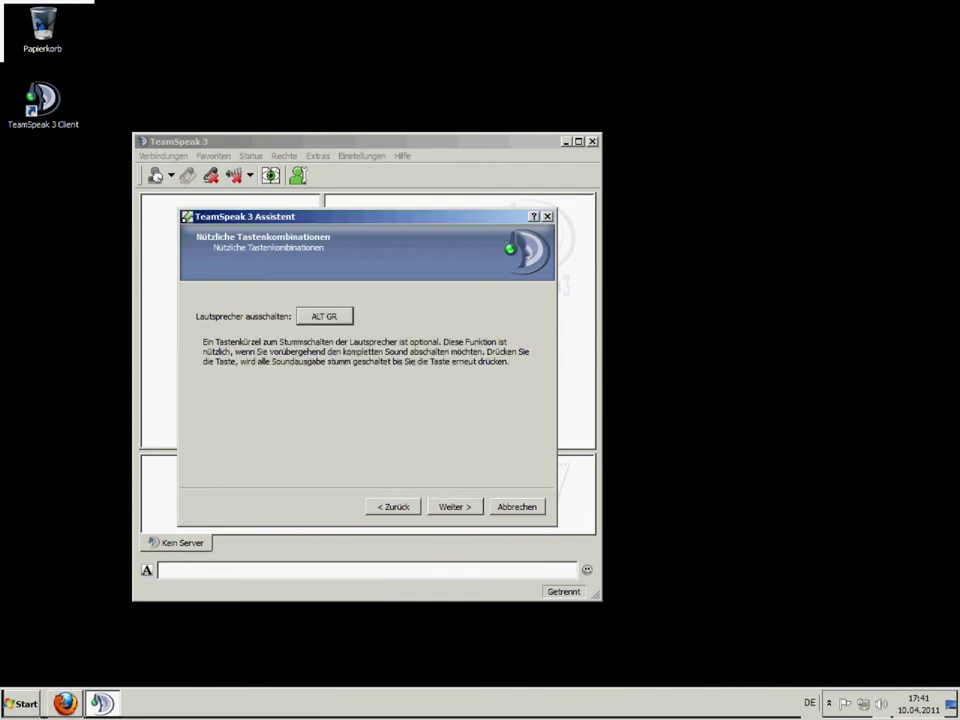
pyautogui.press('Return')
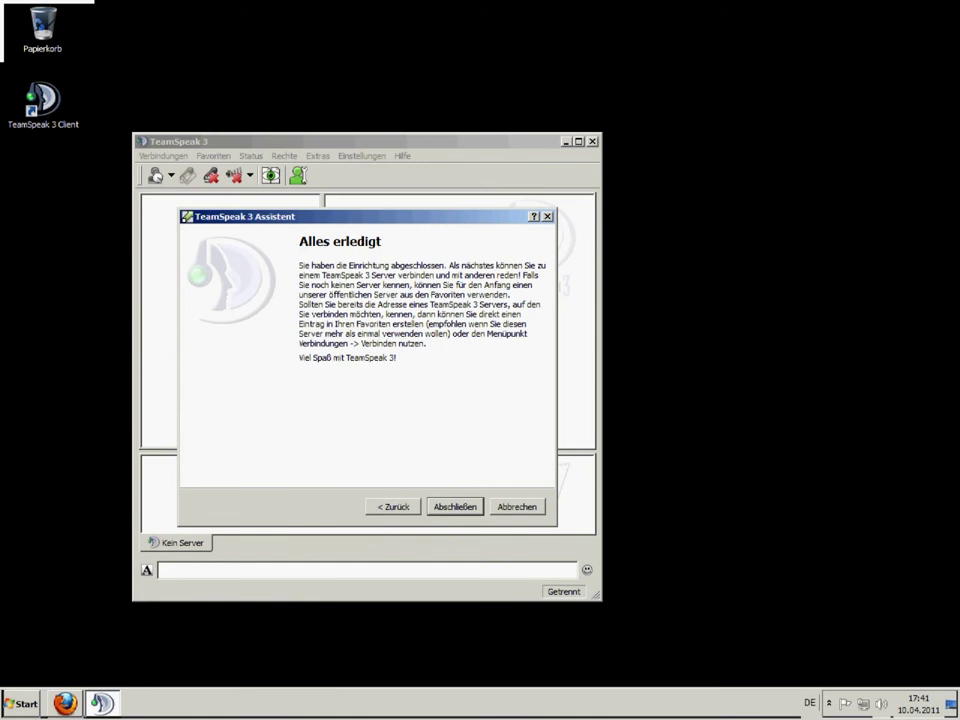
pyautogui.press('Return')
# - Maximize the TeamSpeak window and connect to teamspeak.zeitgeist-movement.com on port 9987 as "benutzer" with the server password
pyautogui.click(578, 142)
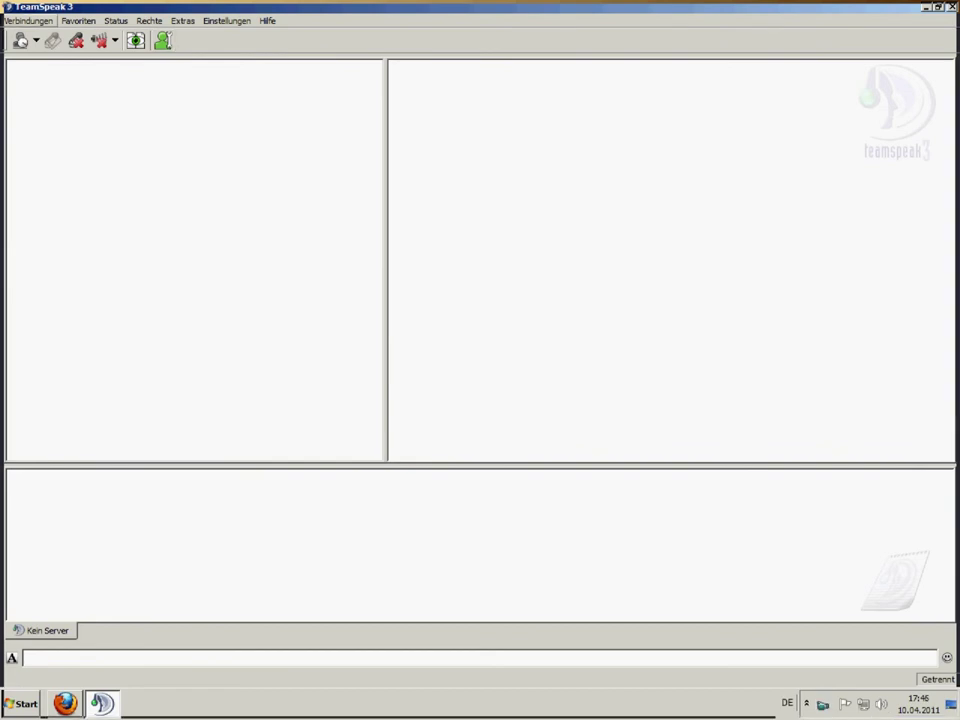
pyautogui.hotkey('alt', 'v')
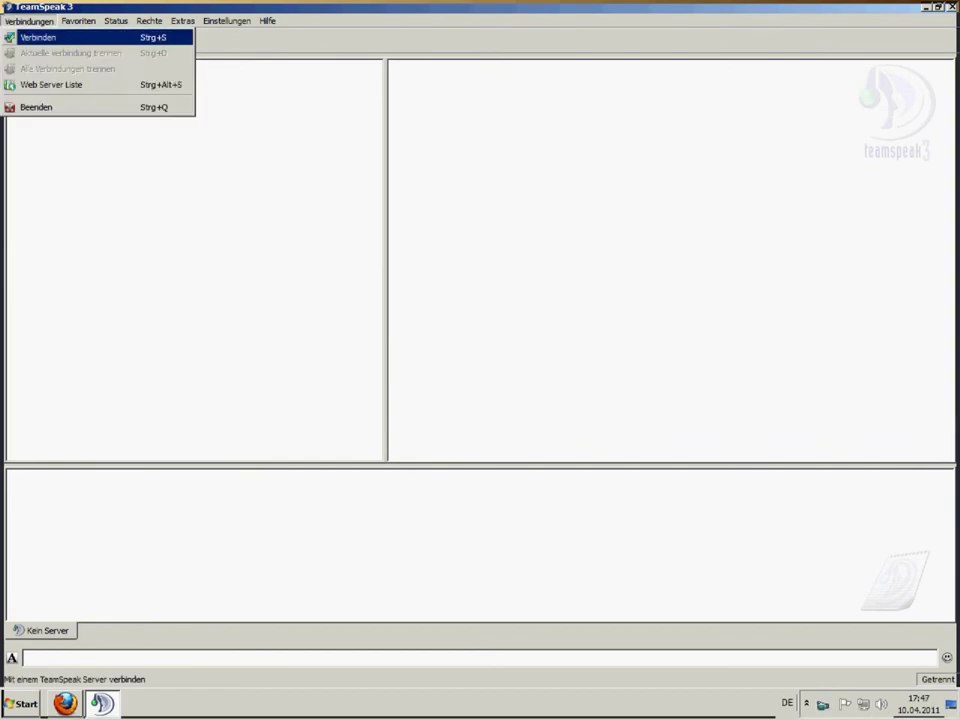
pyautogui.press('Return')
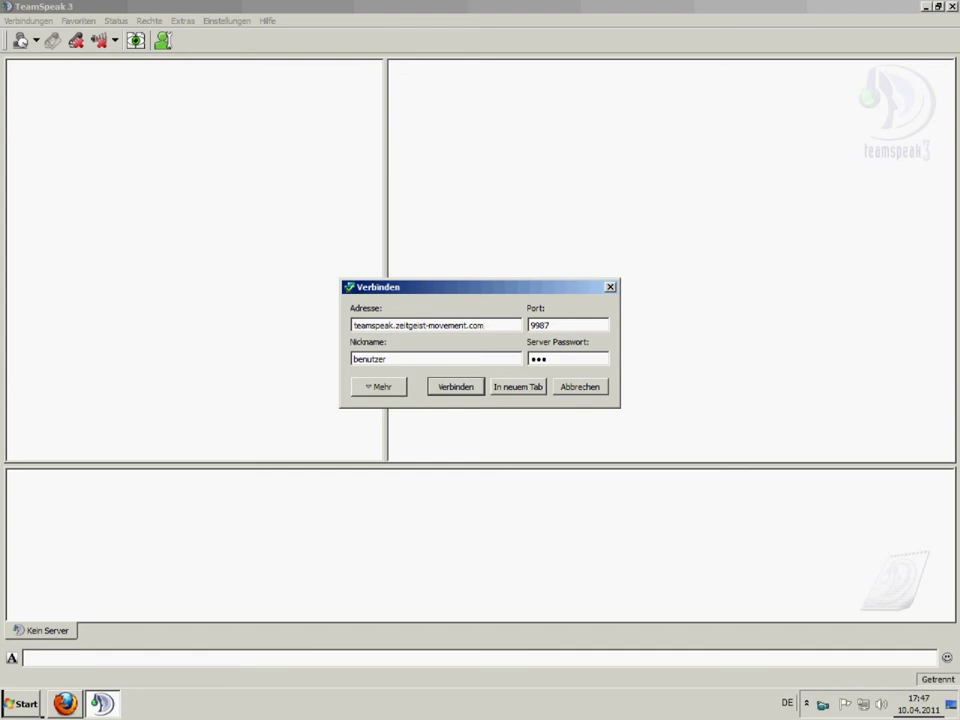
pyautogui.press('Return')
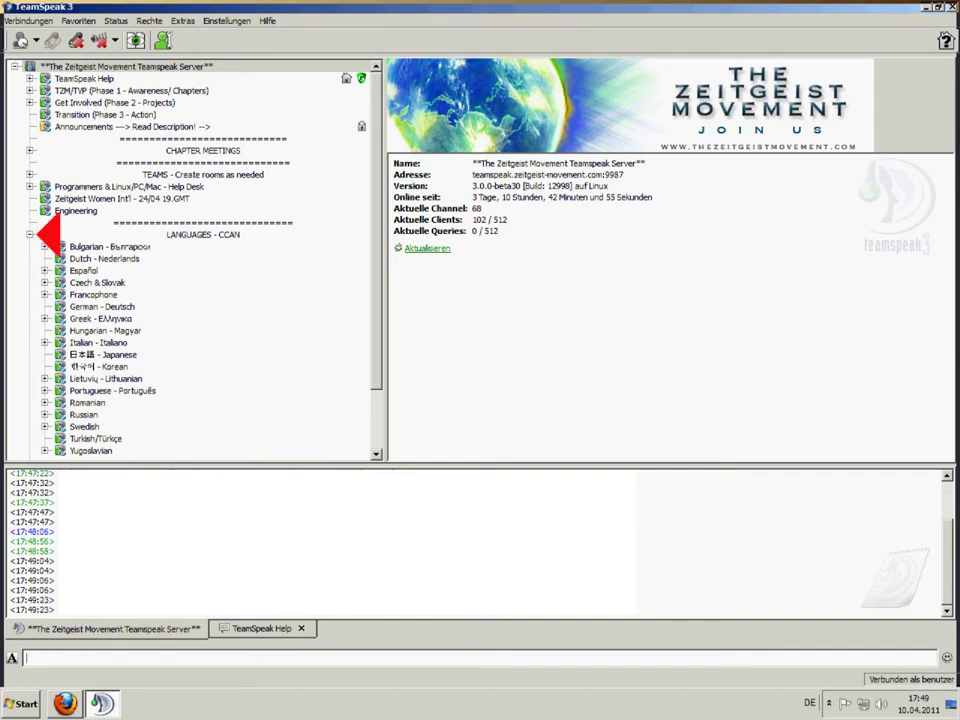
# - Join the "German - Deutsch" channel under LANGUAGES - CCAN and show its channel chat
pyautogui.click(31, 234)
pyautogui.click(31, 234)
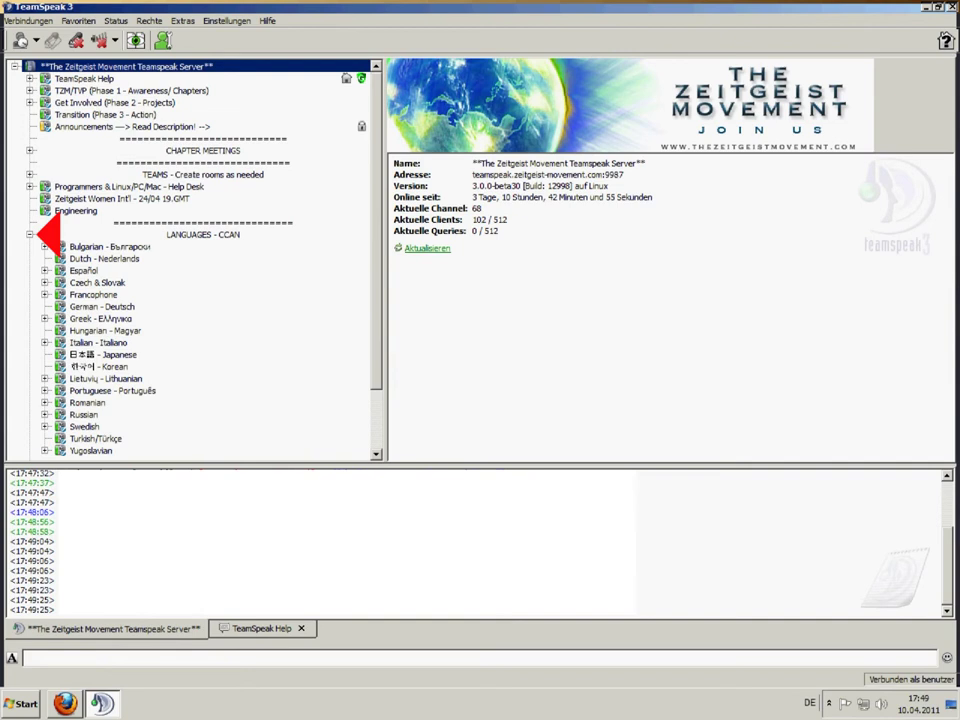
pyautogui.scroll(-1, 190, 260)
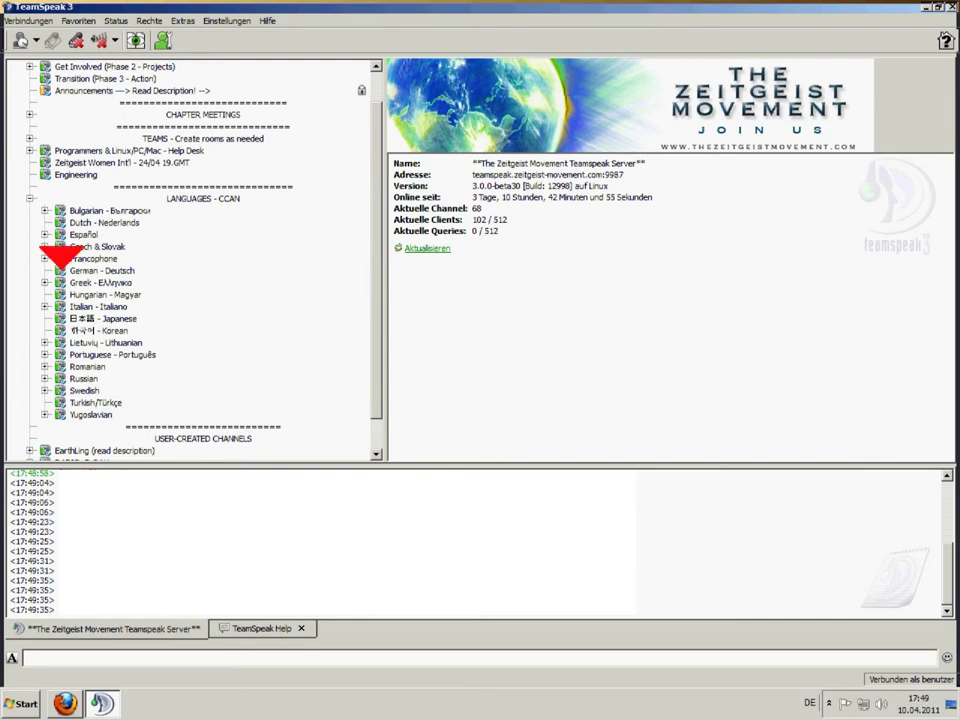
pyautogui.doubleClick(62, 270)
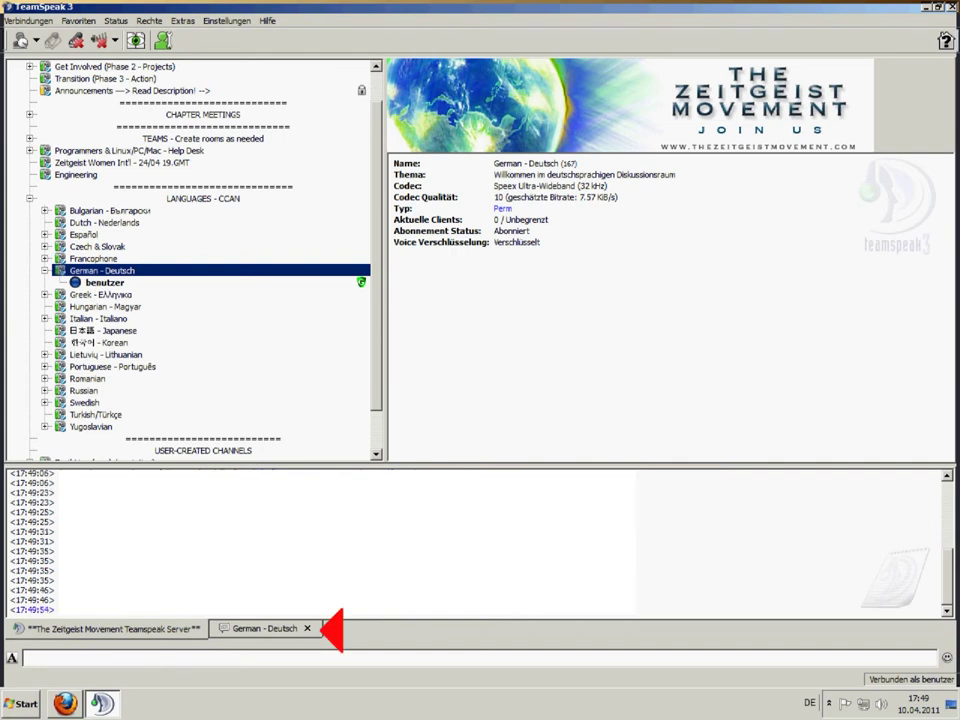
pyautogui.click(265, 629)
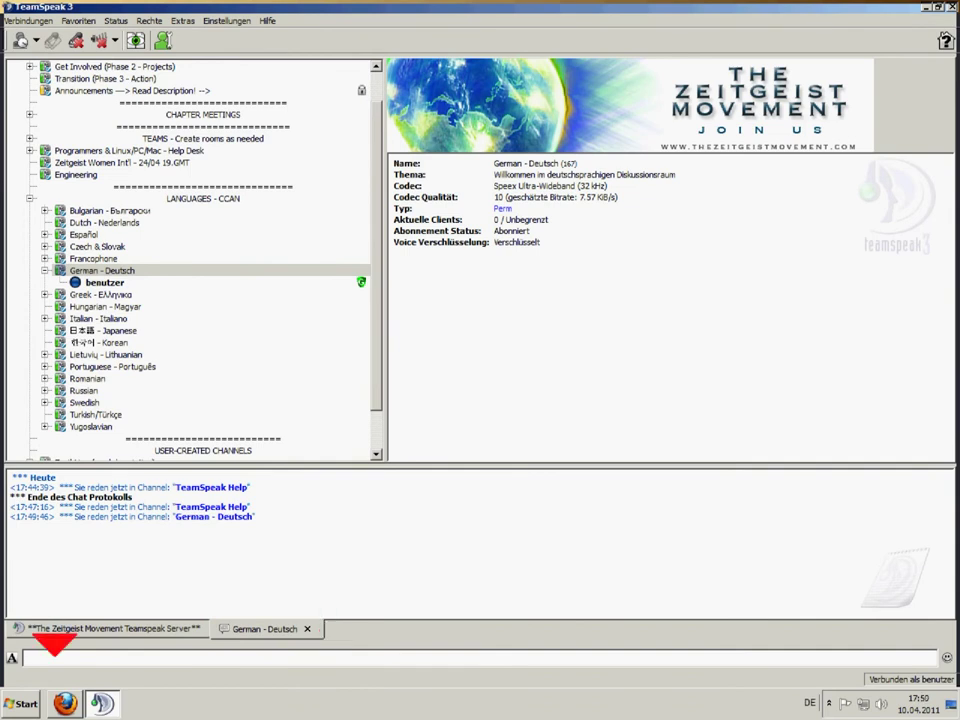
# - Send the message "text" in the chat of the "German - Deutsch" channel
pyautogui.write('text')
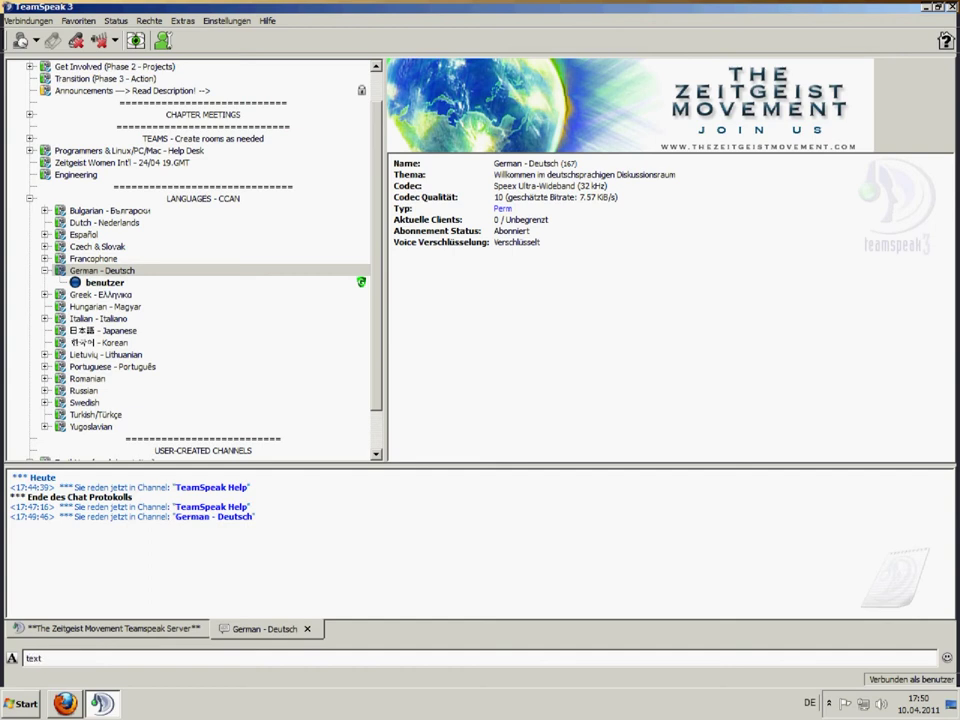
pyautogui.press('Return')
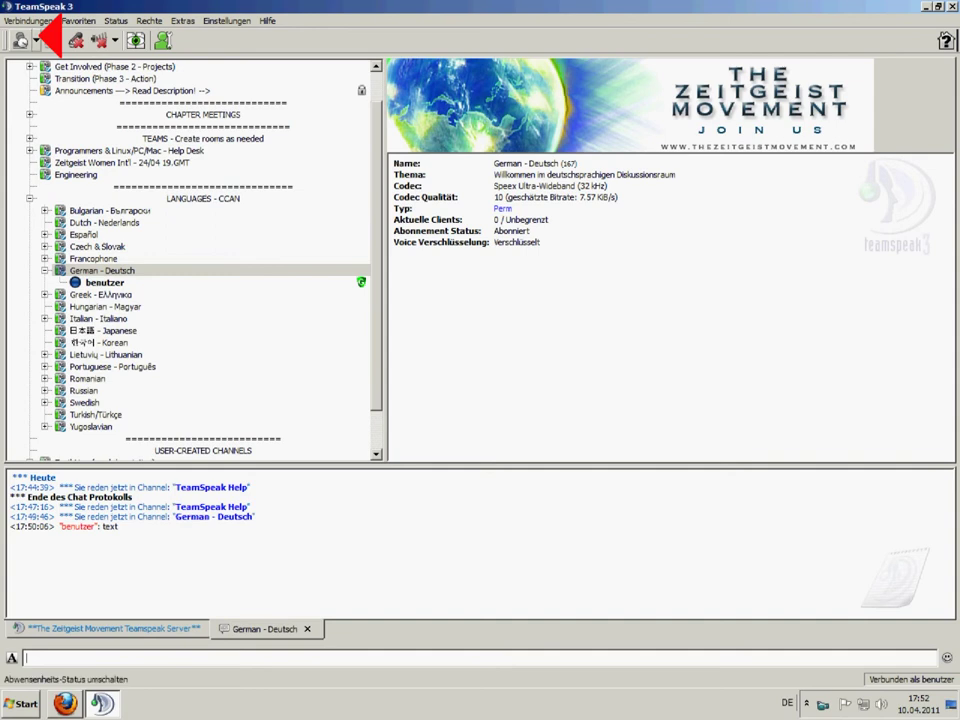
# - Toggle the away status, the microphone mute and the speaker mute on and off again, one after another
pyautogui.click(20, 41)
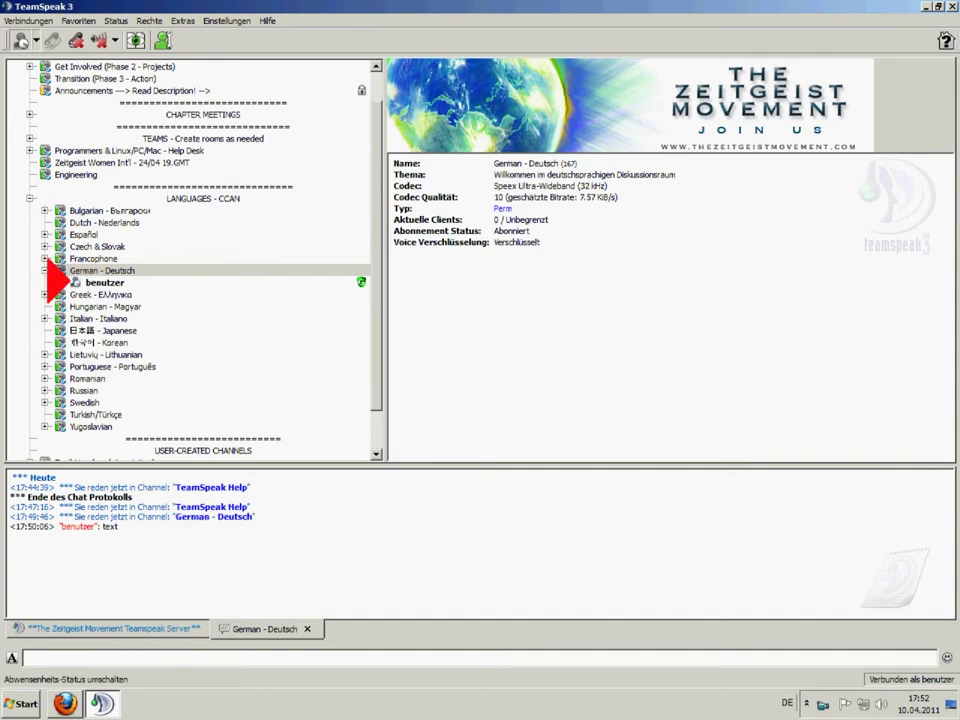
pyautogui.click(20, 41)
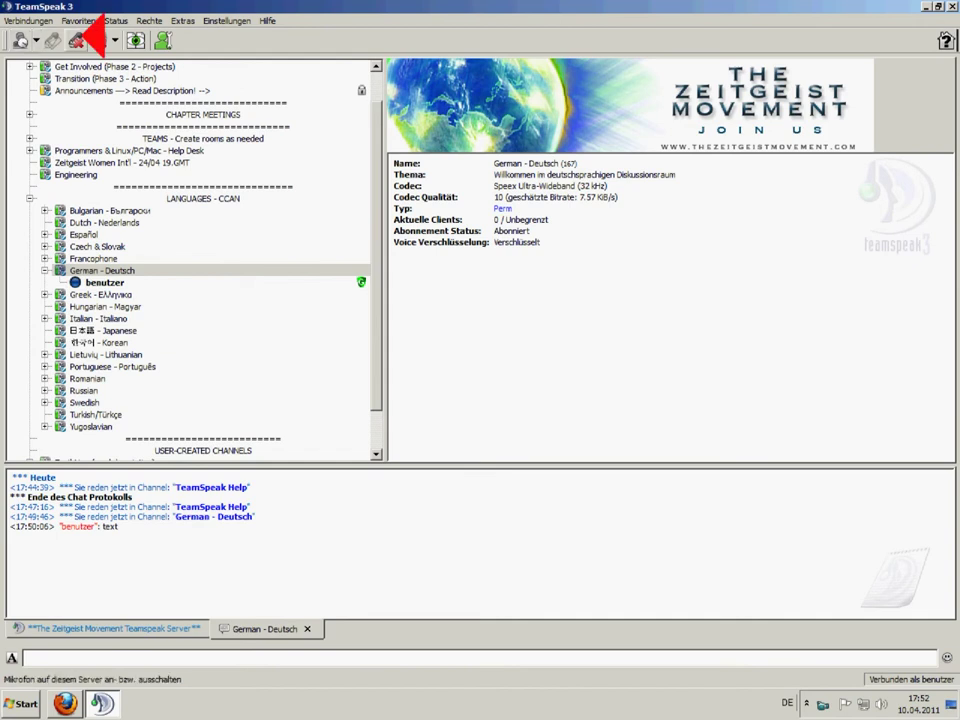
pyautogui.click(76, 40)
pyautogui.click(76, 40)
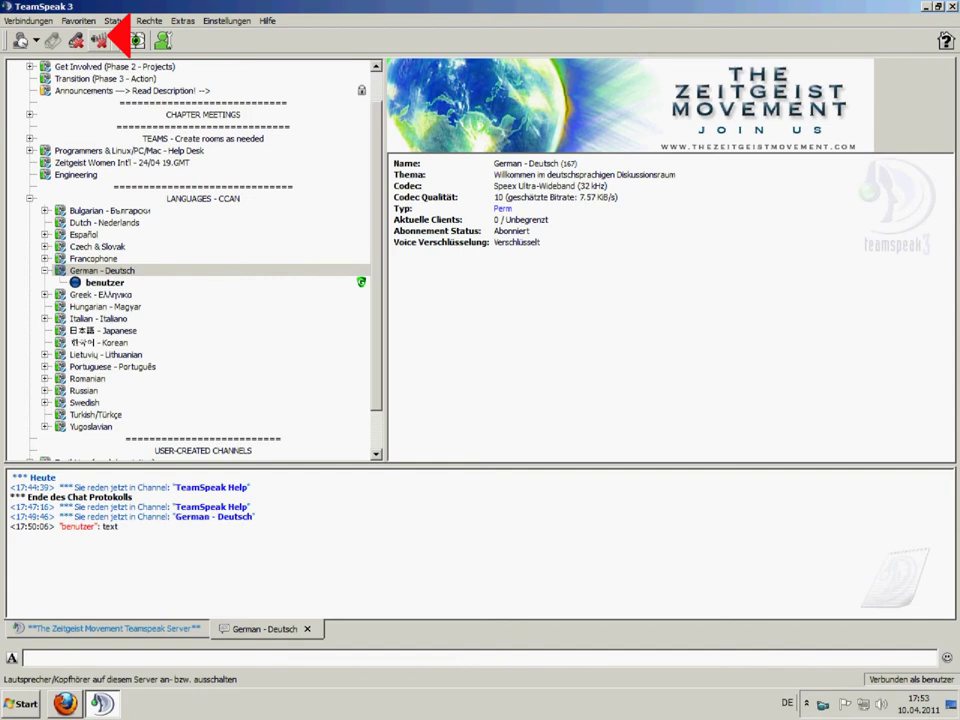
pyautogui.click(102, 40)
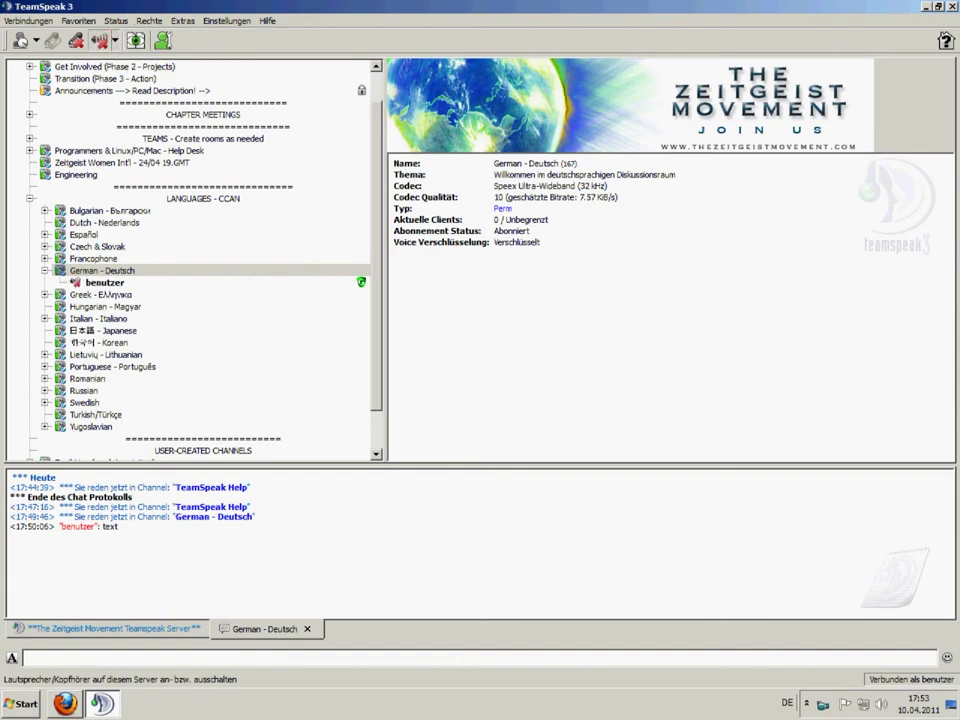
pyautogui.click(101, 40)
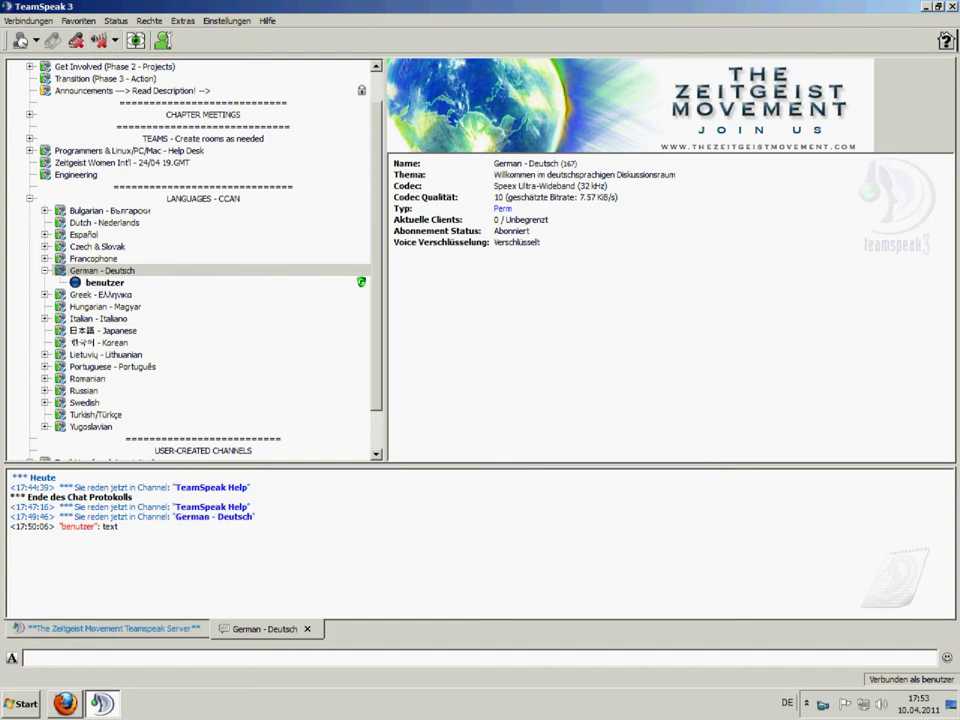
# - Set the sound pack for notifications (Meldungen) to "Sounds deactivated" in the options and accept the change
pyautogui.click(226, 20)
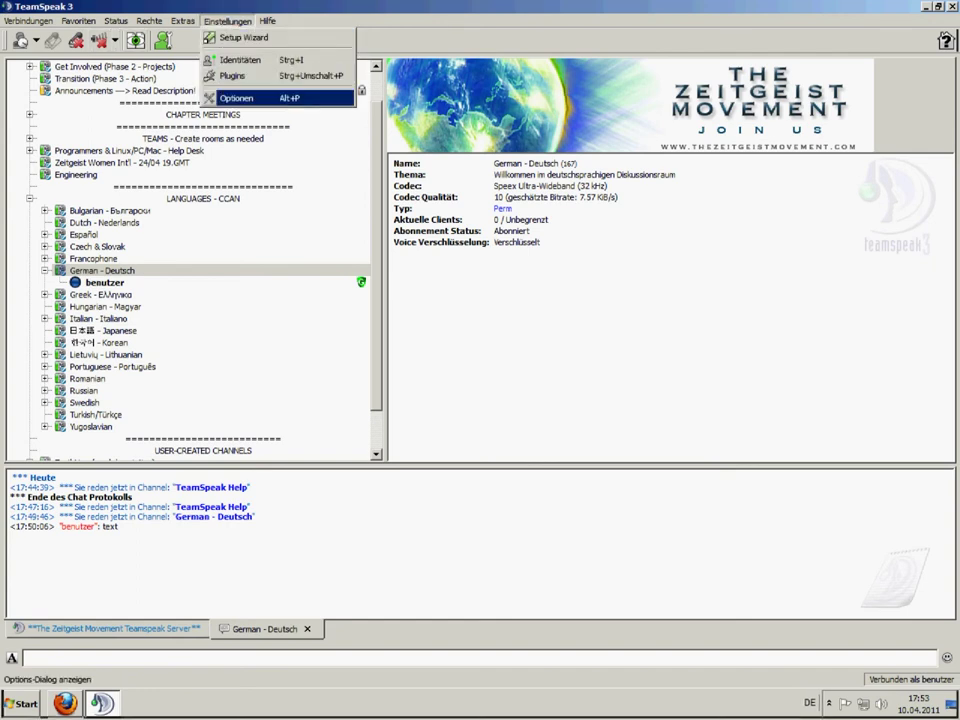
pyautogui.click(237, 98)
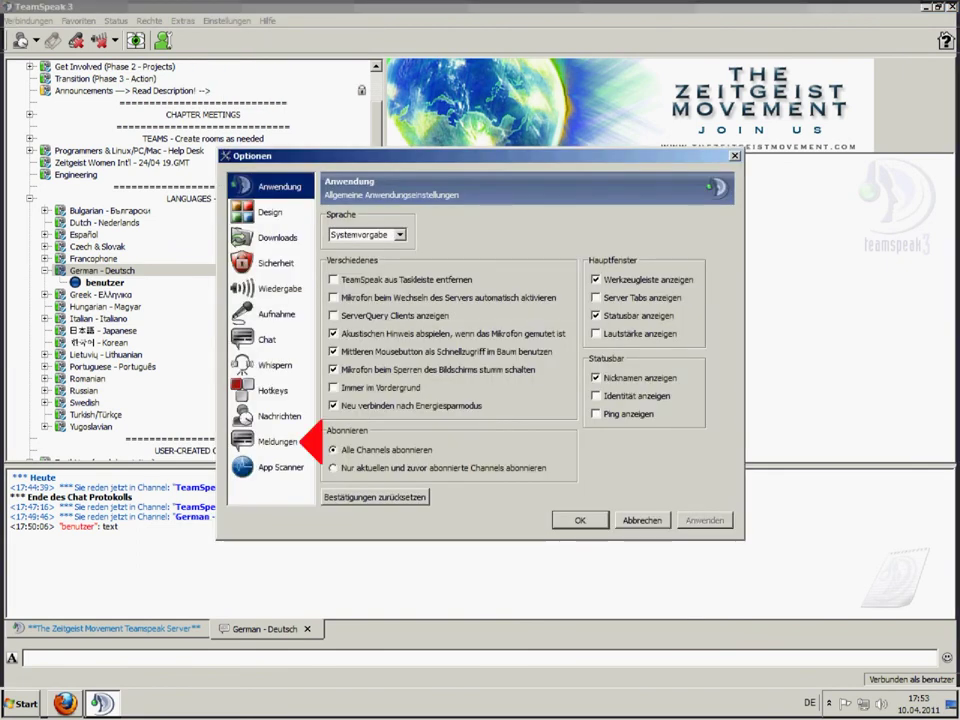
pyautogui.click(277, 441)
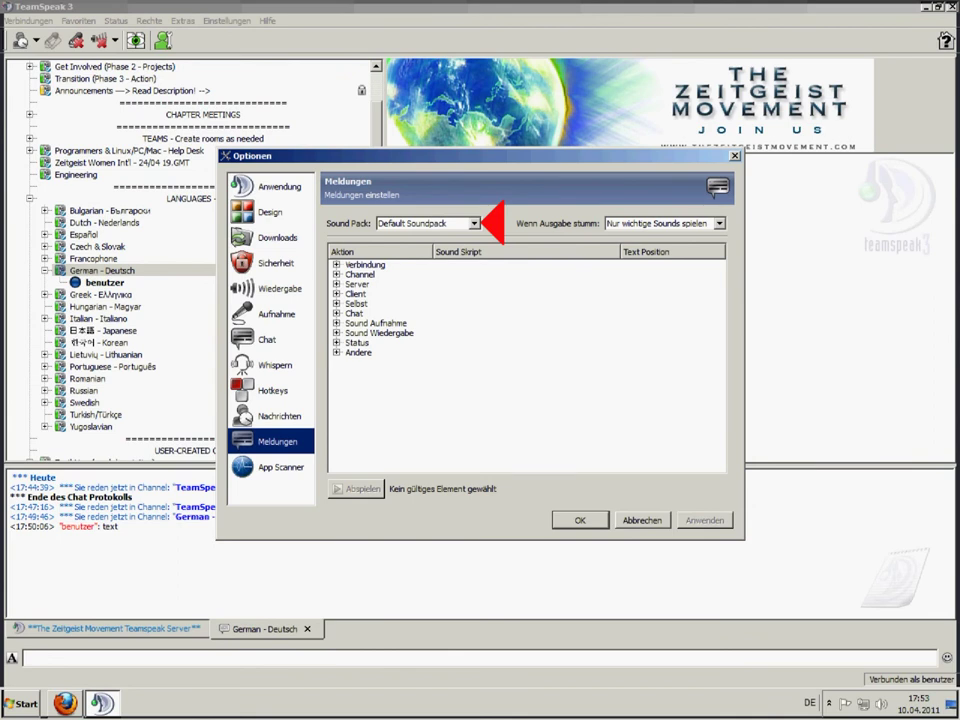
pyautogui.click(474, 223)
pyautogui.click(414, 257)
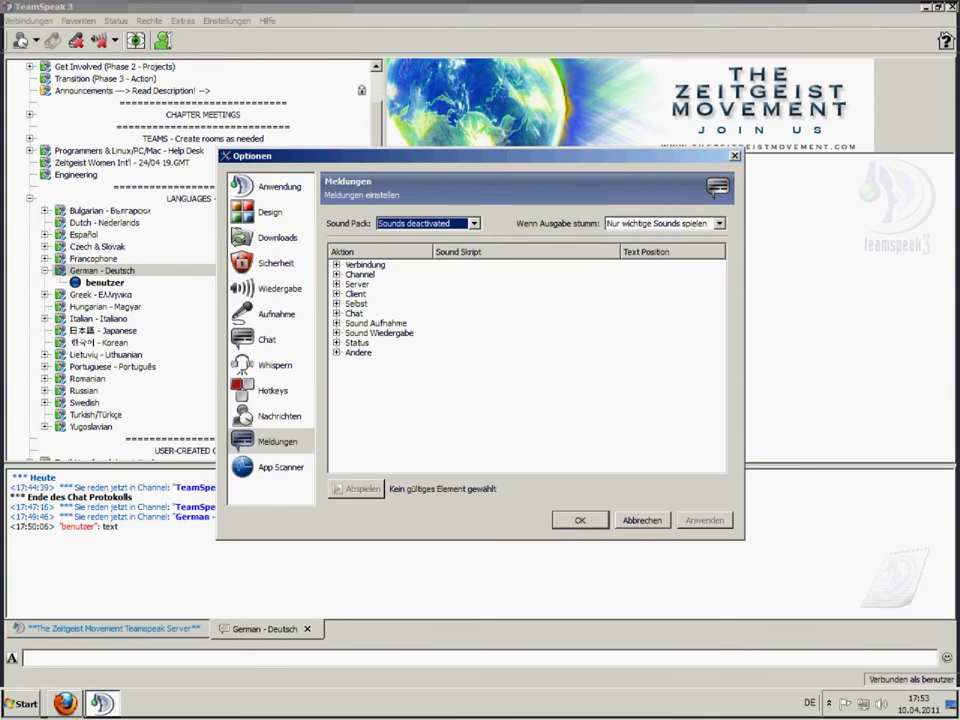
pyautogui.click(580, 520)
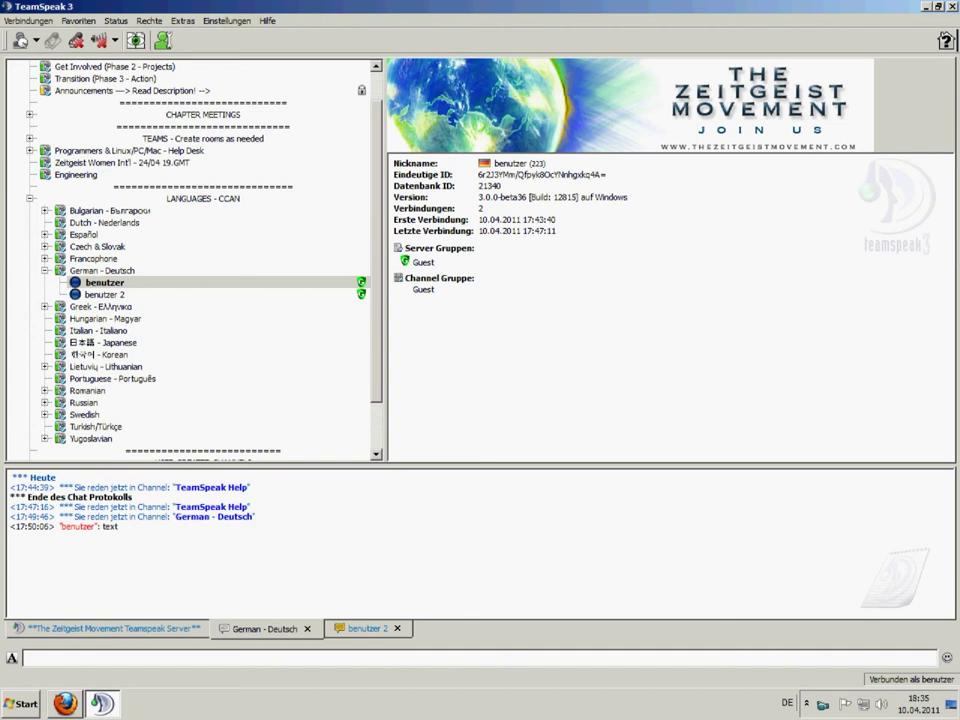
# - Locate "benutzer 2" in the "Italian - Italiano" channel and send "hallo" in the private chat with that user
pyautogui.click(367, 629)
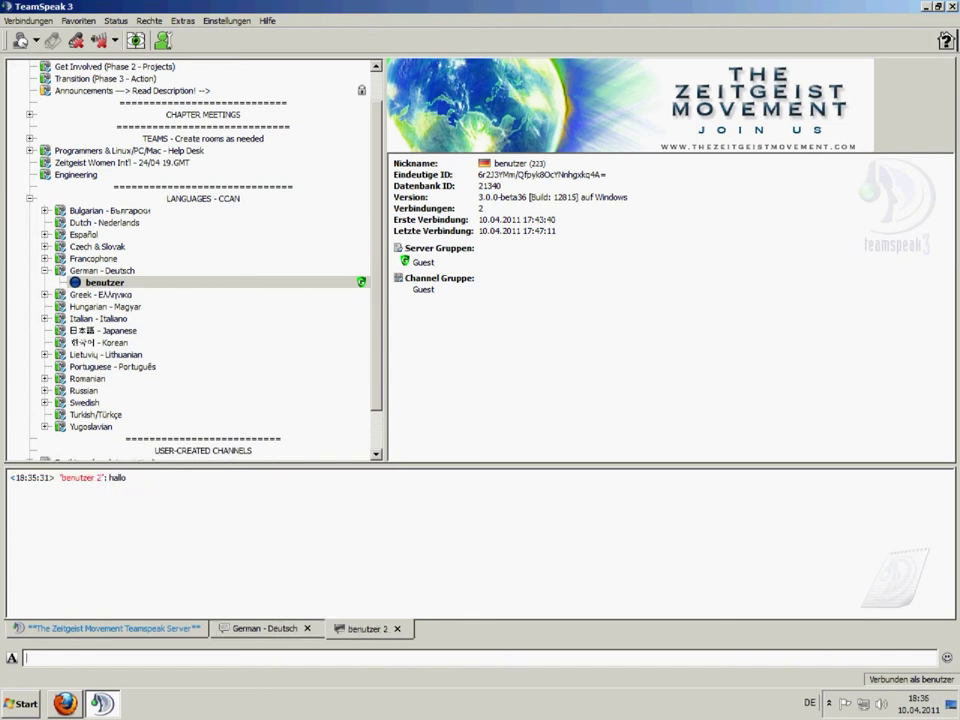
pyautogui.click(45, 319)
pyautogui.click(104, 331)
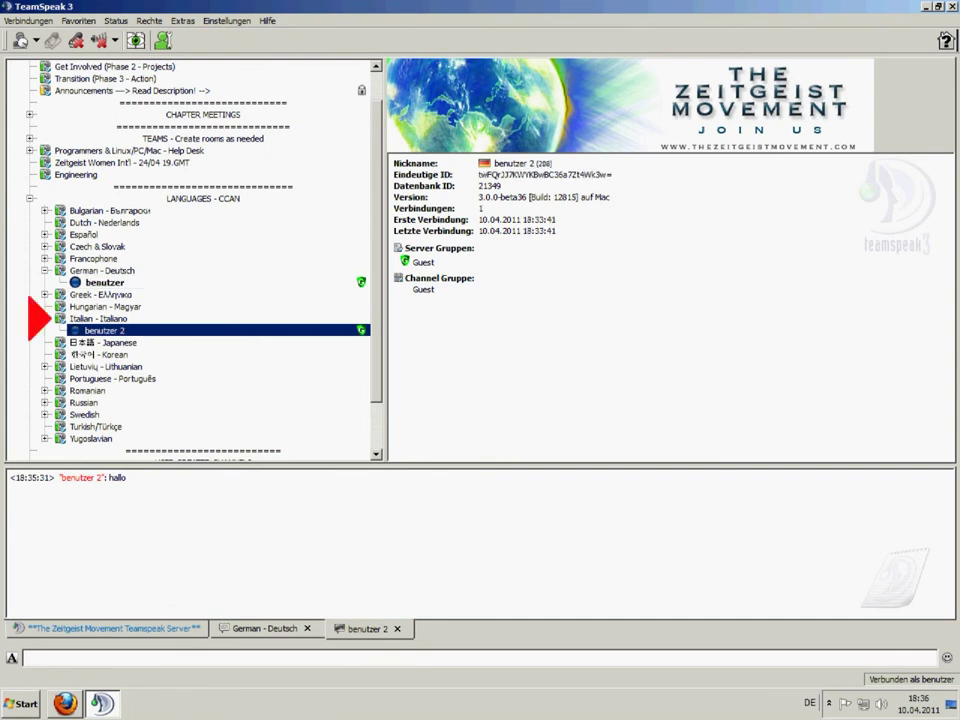
pyautogui.doubleClick(104, 330)
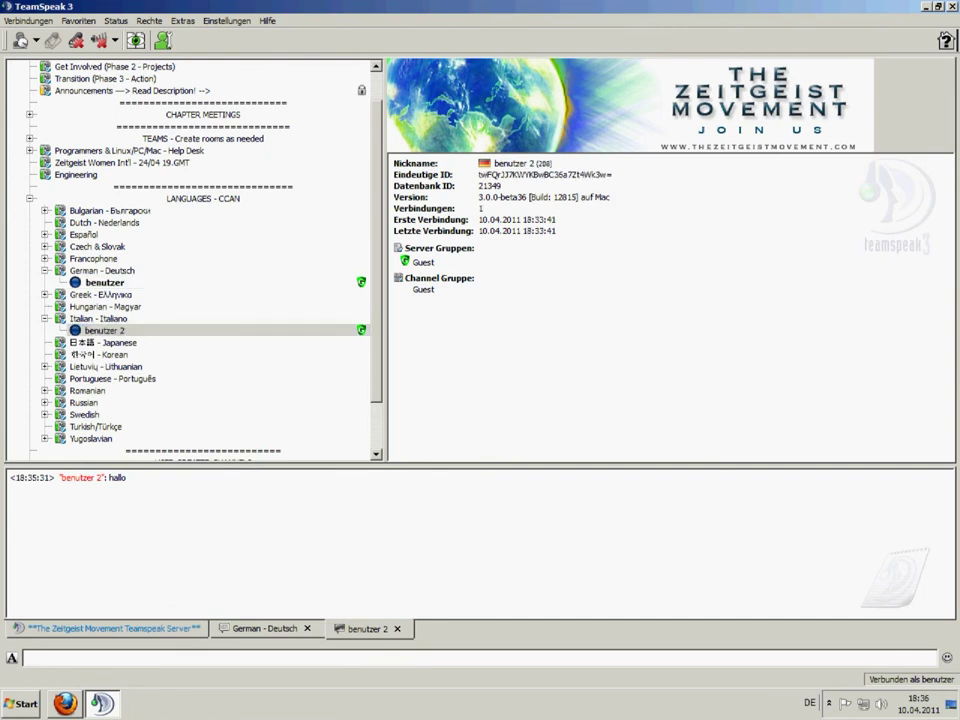
pyautogui.doubleClick(104, 330)
pyautogui.write('hallo')
pyautogui.press('Return')
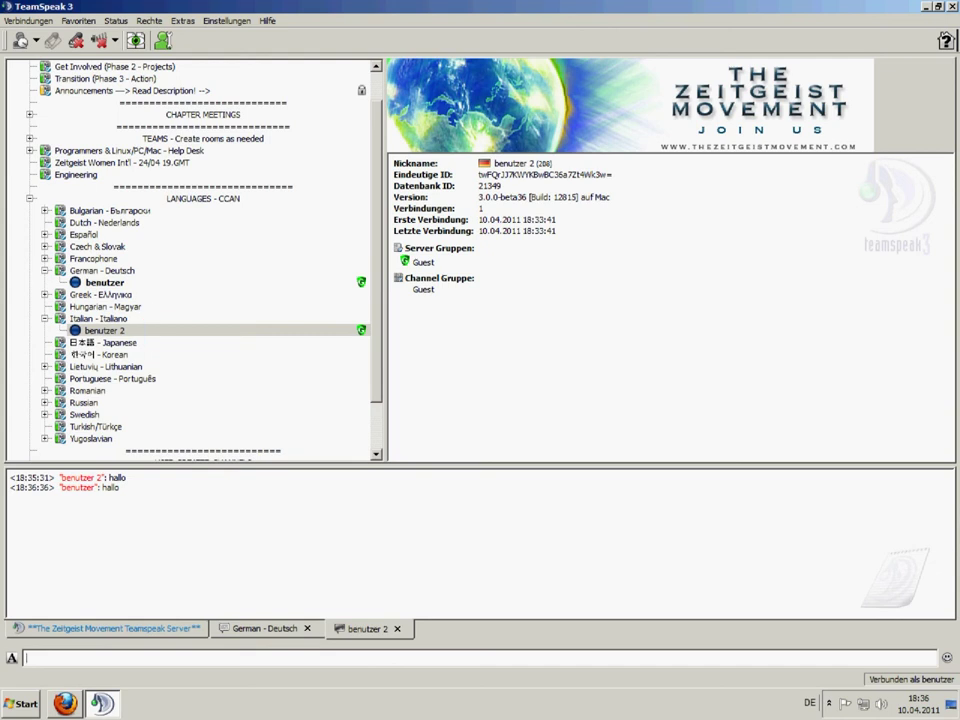
# - Mark "benutzer 2" as a friend and show the new private message from that user
pyautogui.rightClick(118, 330)
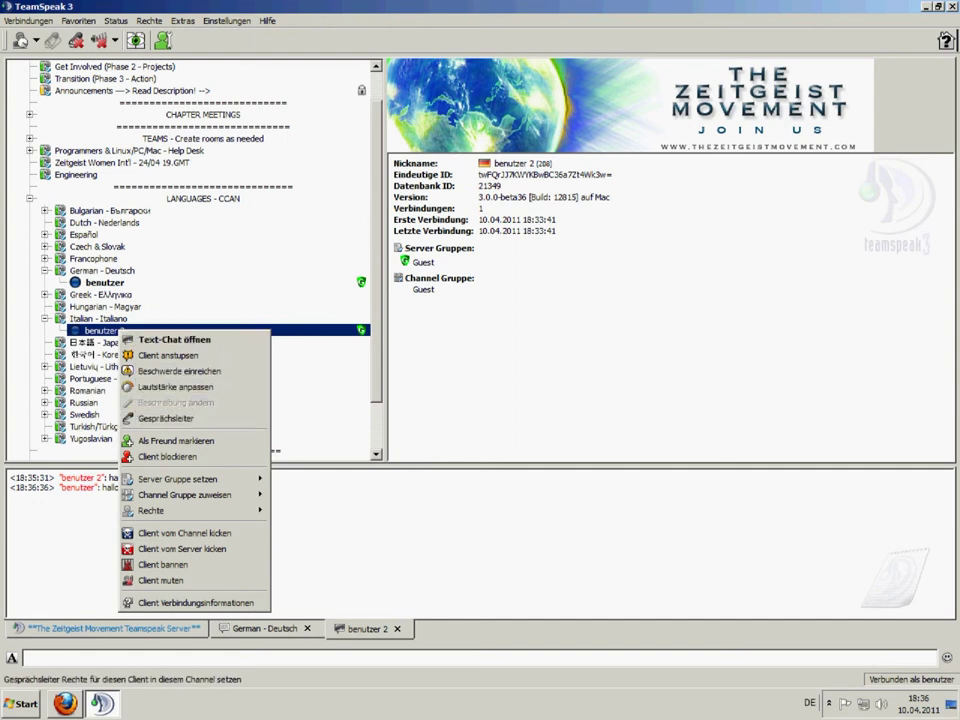
pyautogui.click(176, 441)
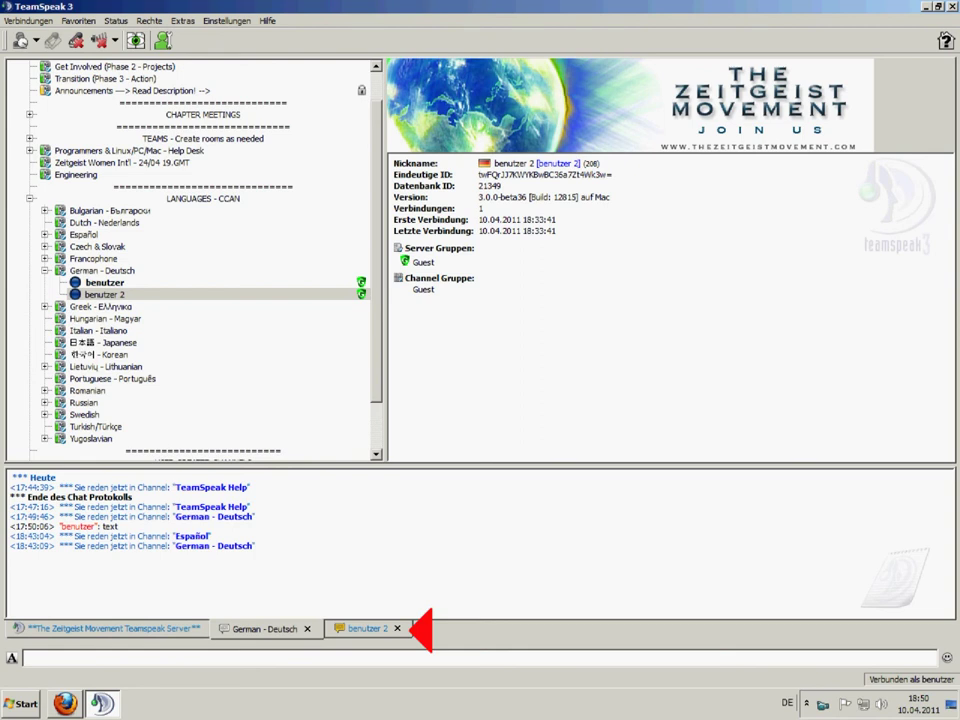
pyautogui.click(367, 629)
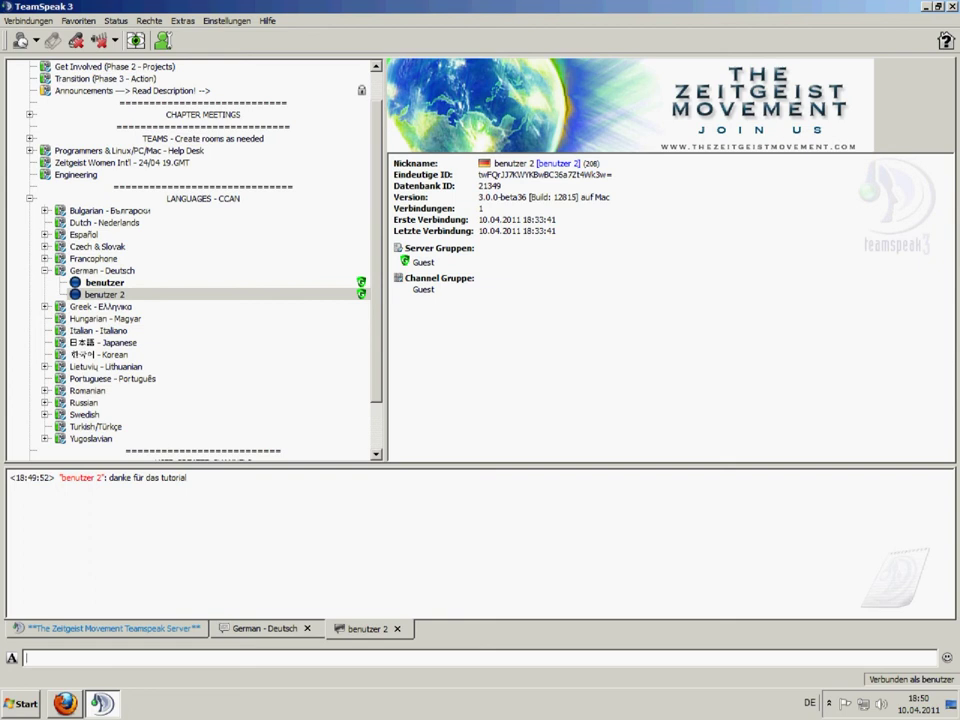
# - View the setup wizard's welcome page and leave the wizard without changing anything
pyautogui.click(227, 21)
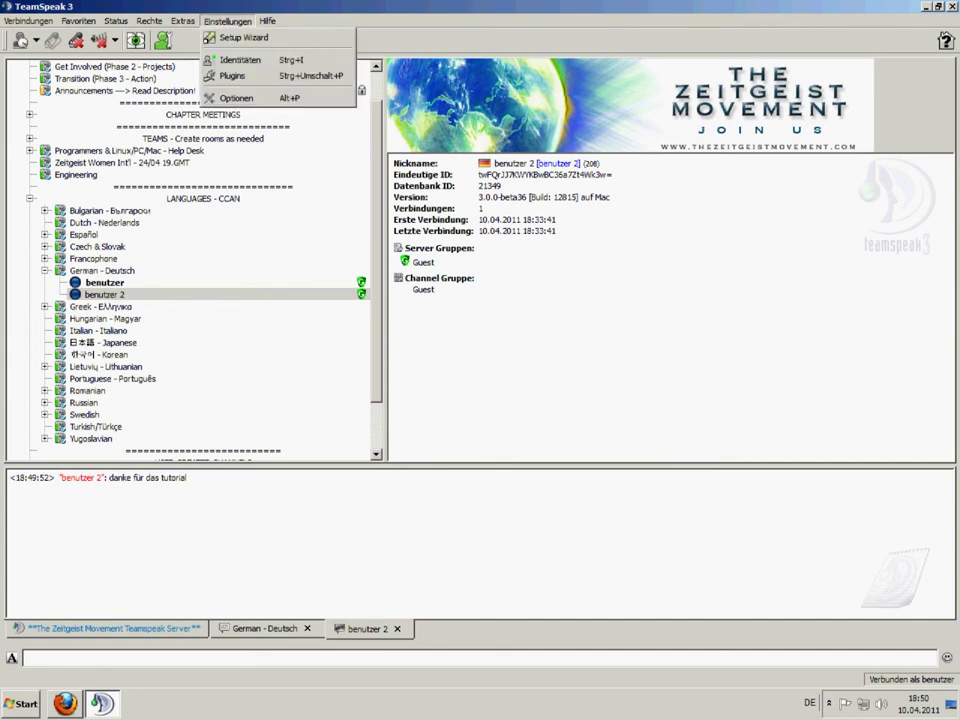
pyautogui.press('Return')
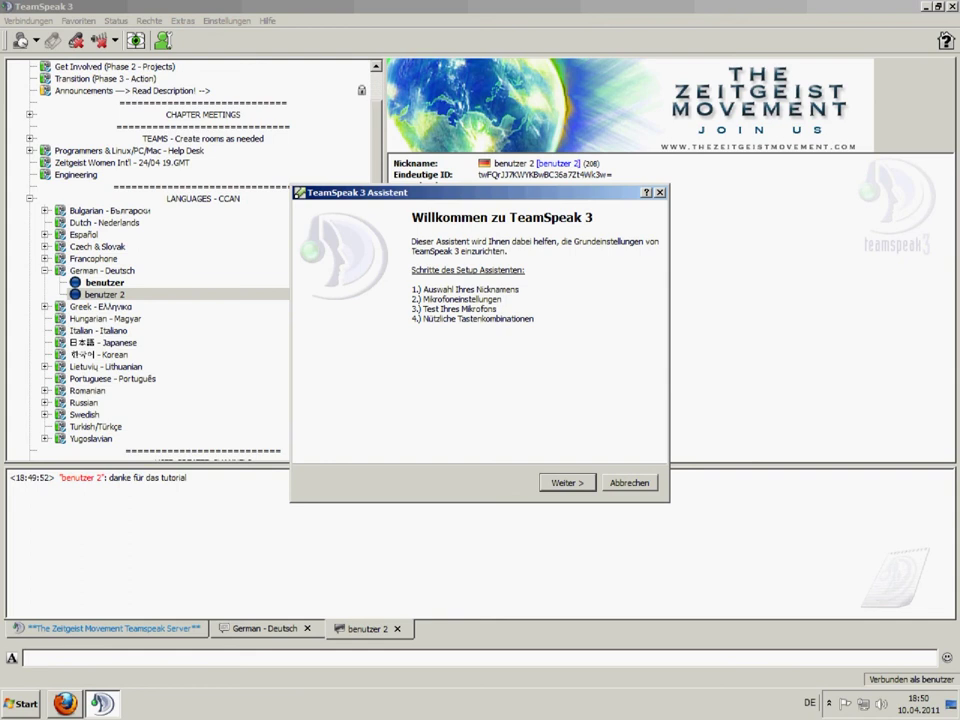
pyautogui.click(630, 483)
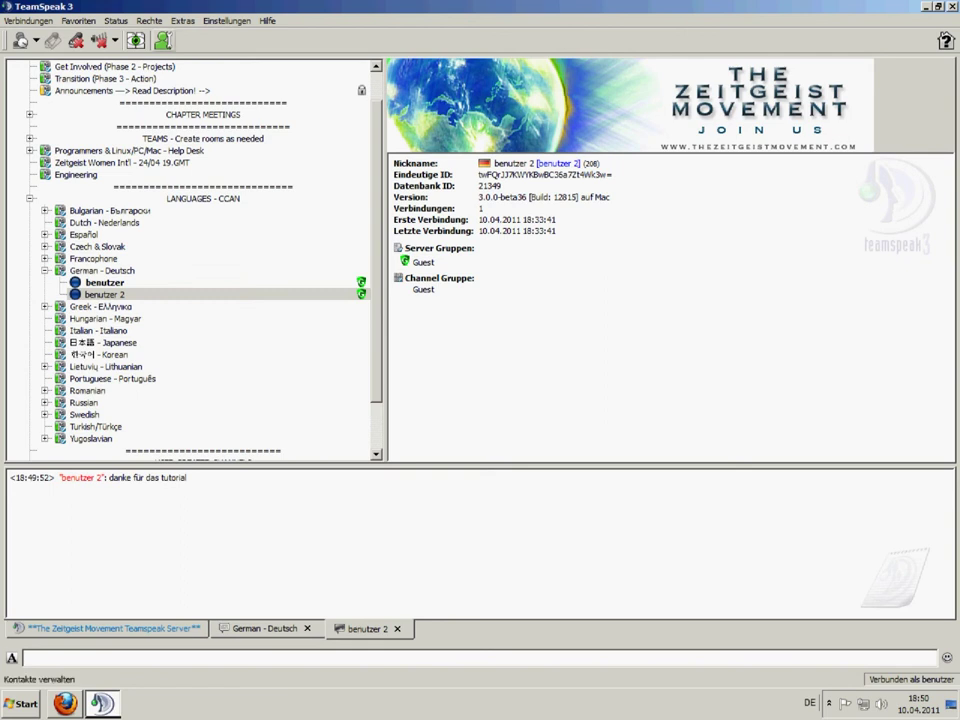
# - Examine the online details of "benutzer 2" in the contacts list, enlarging the window to read them fully, and close it
pyautogui.click(160, 40)
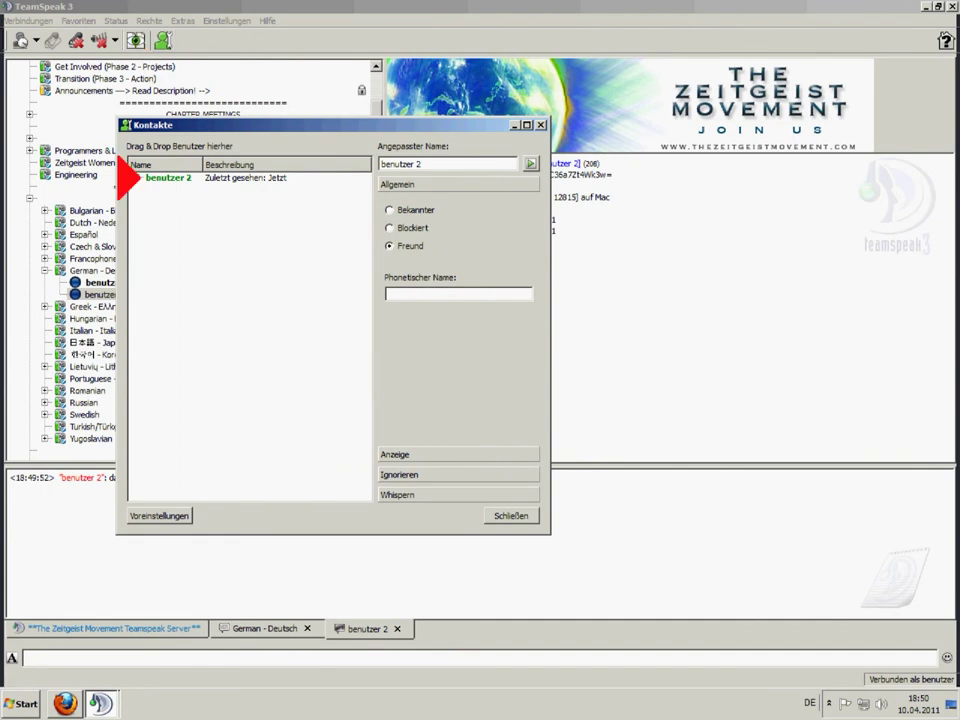
pyautogui.click(136, 178)
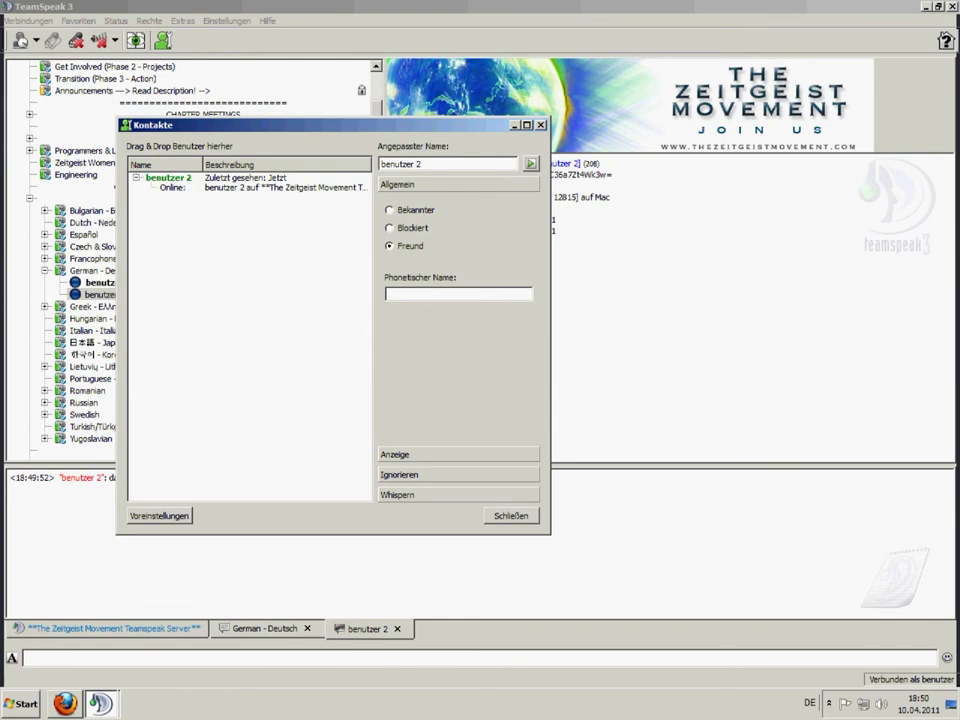
pyautogui.moveTo(549, 534); pyautogui.dragTo(854, 592)
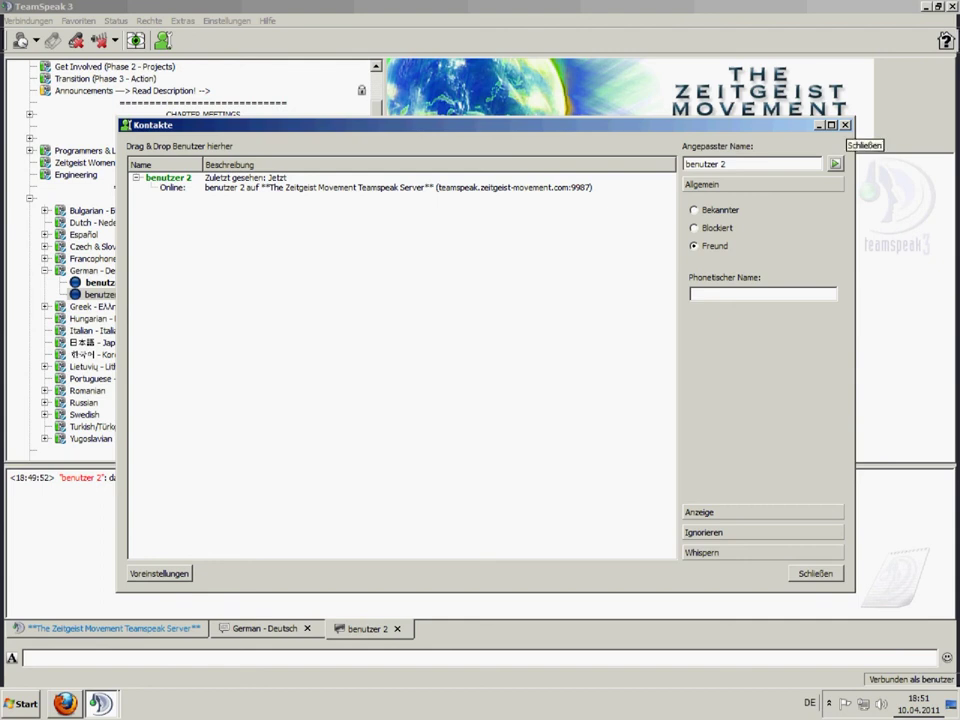
pyautogui.click(845, 125)
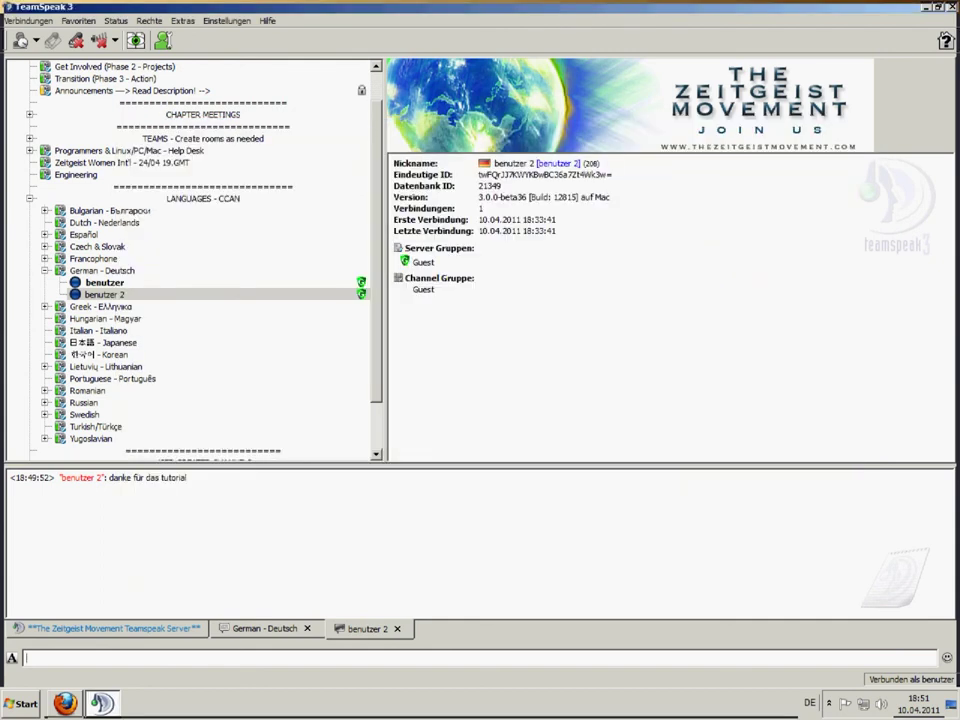